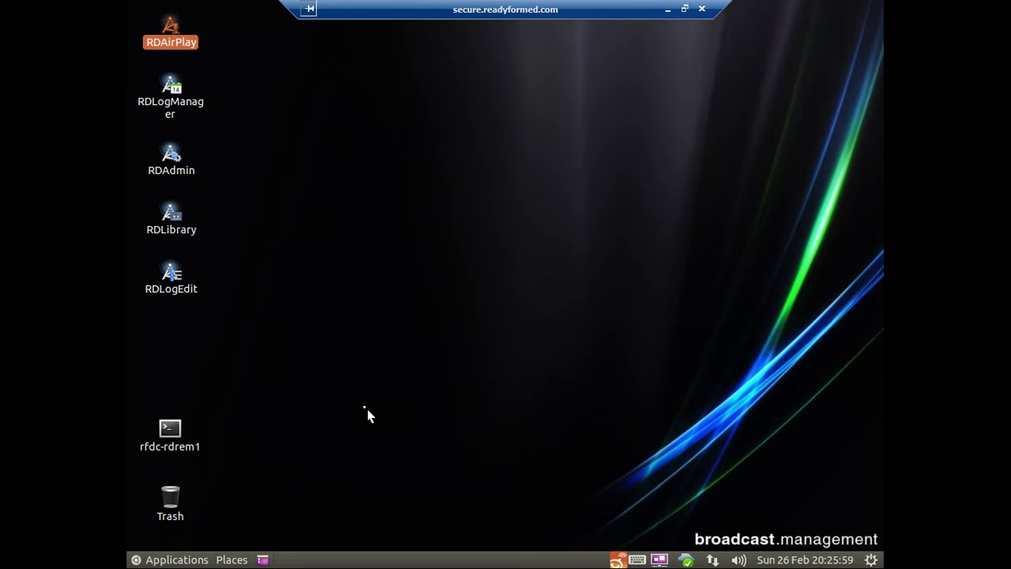
# - Deselect the RDAirPlay launcher and browse the installed applications list, then close it
pyautogui.click(367, 413)
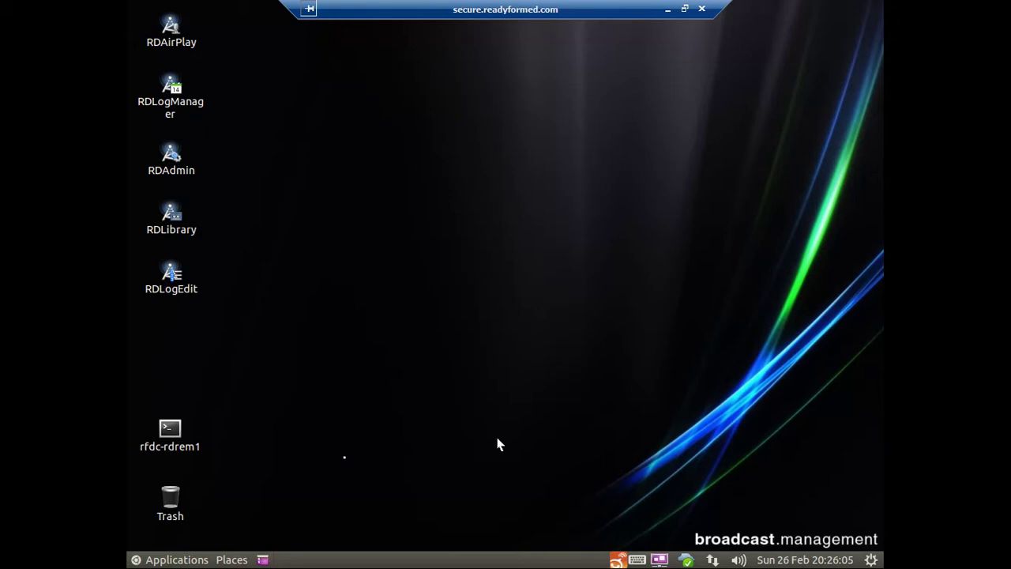
pyautogui.click(175, 559)
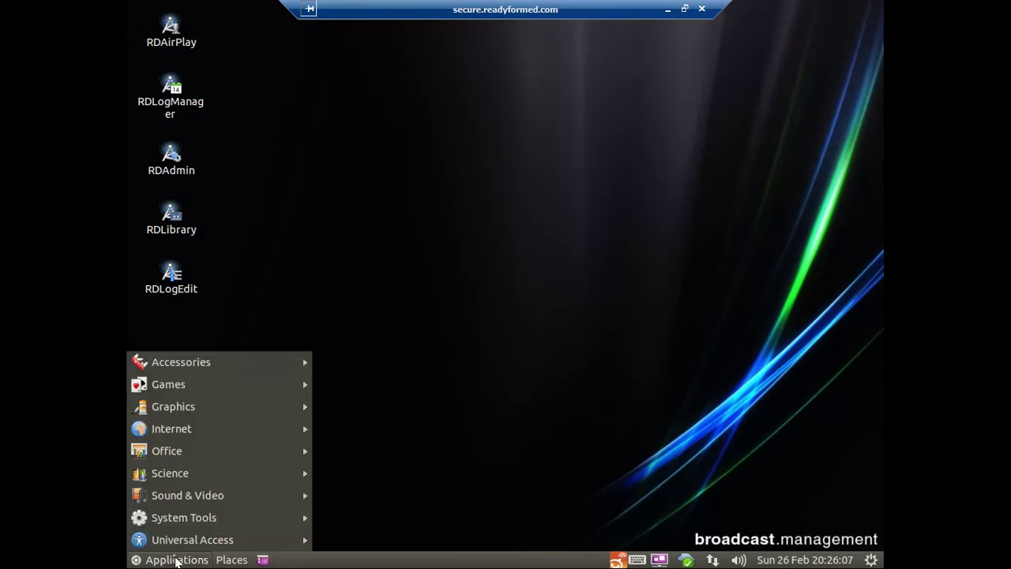
pyautogui.moveTo(241, 367)
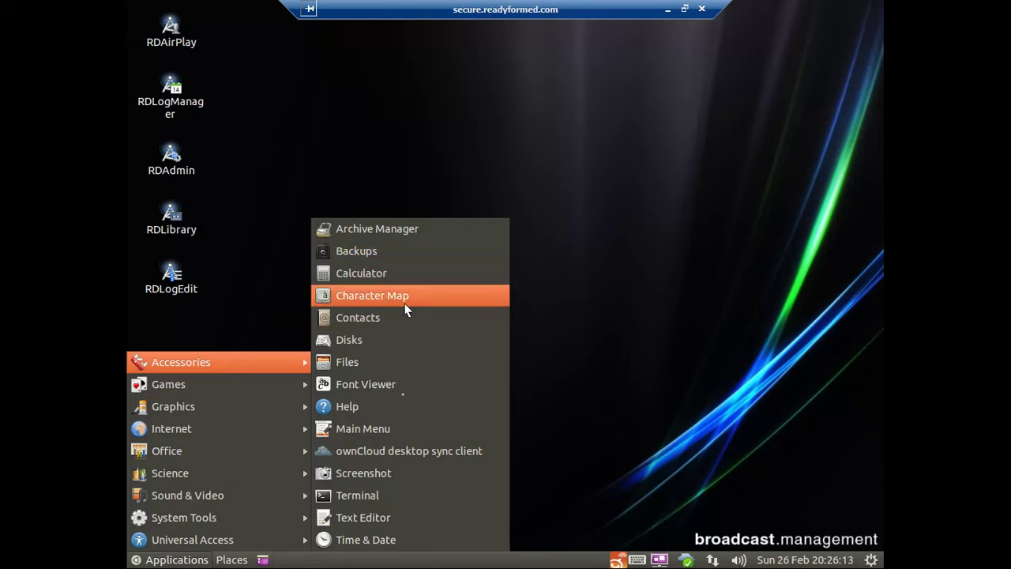
pyautogui.click(587, 340)
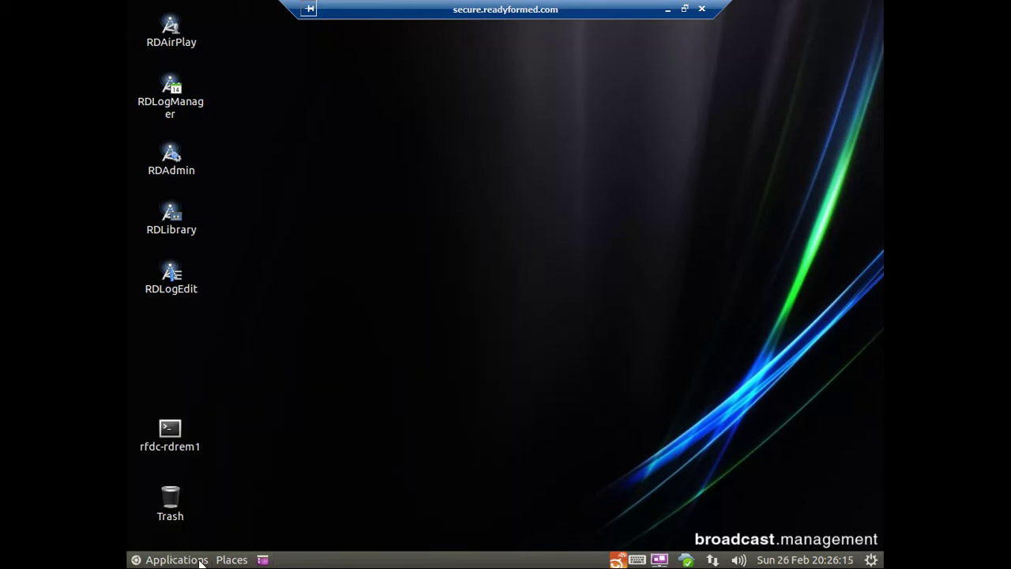
pyautogui.click(174, 559)
pyautogui.moveTo(213, 378)
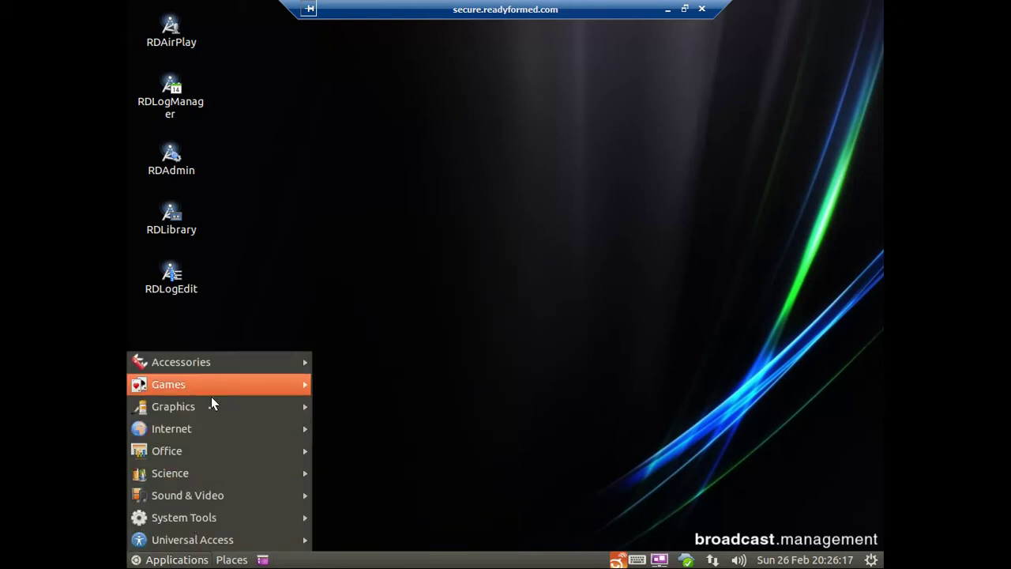
pyautogui.click(479, 176)
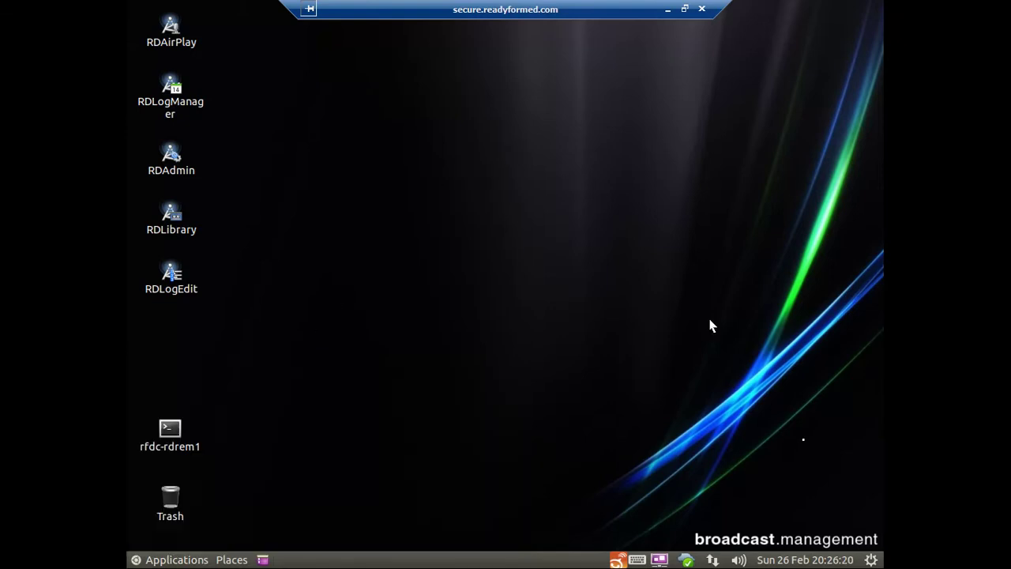
# - Look through the taskbar's session options and places menus, closing each
pyautogui.click(871, 559)
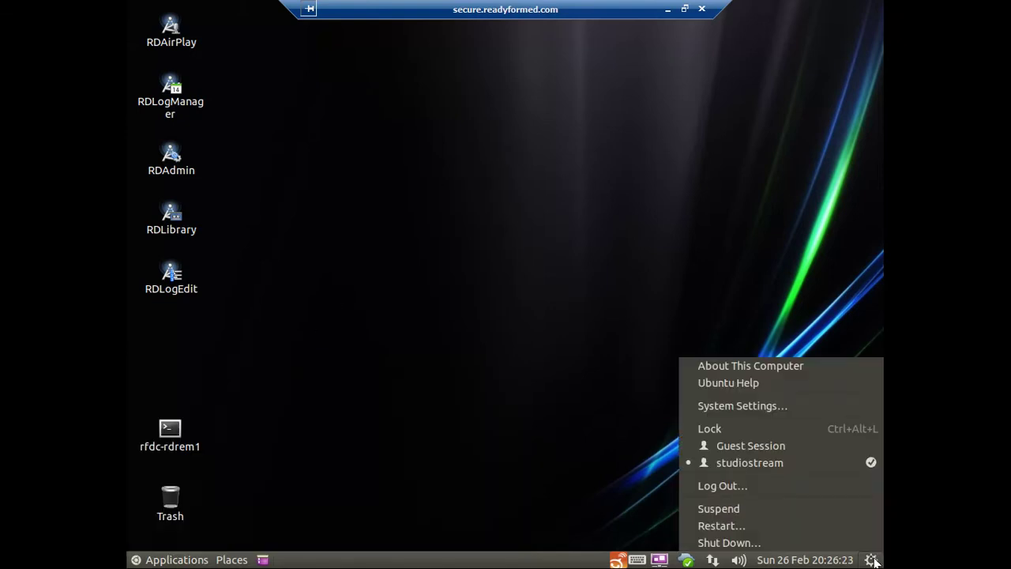
pyautogui.click(873, 559)
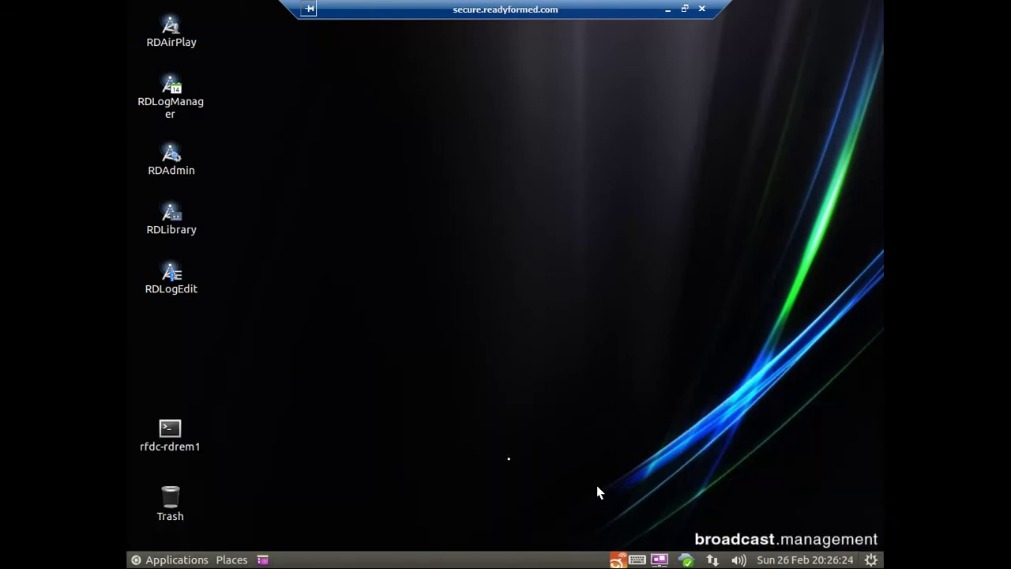
pyautogui.click(232, 559)
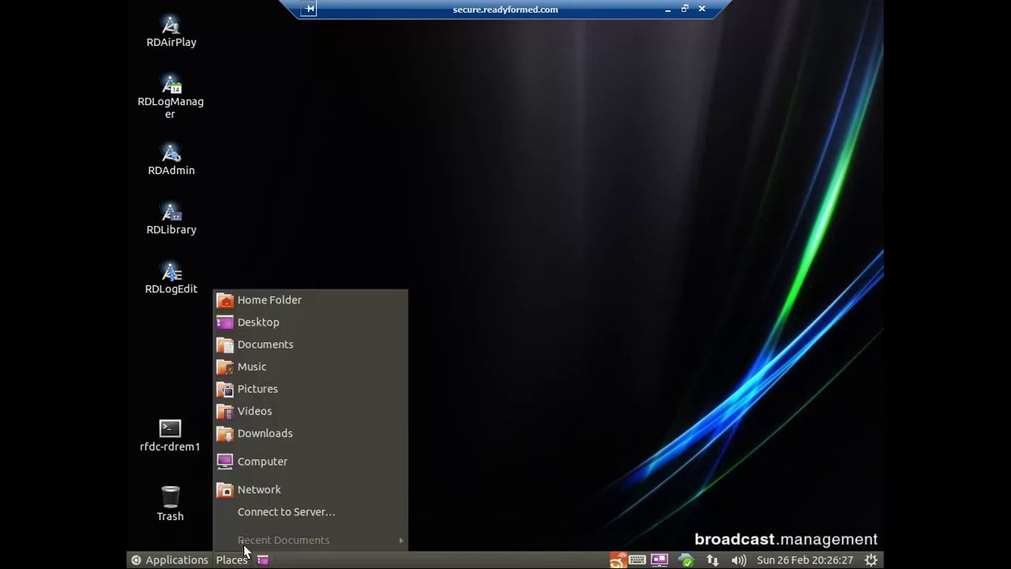
pyautogui.click(356, 207)
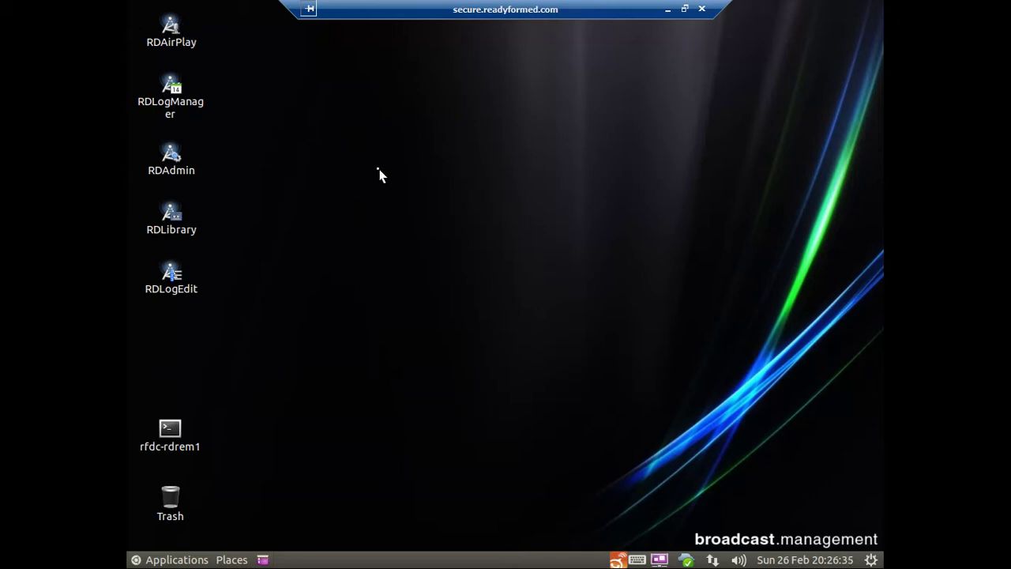
# - Start RDAirPlay and load the 2016_12_25 log into the Main Log
pyautogui.click(183, 52)
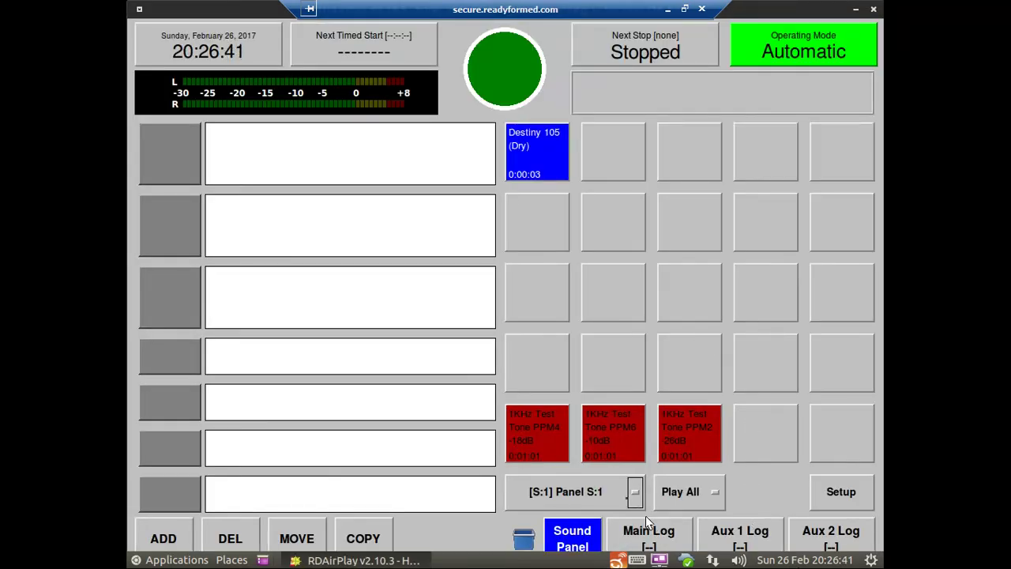
pyautogui.click(646, 537)
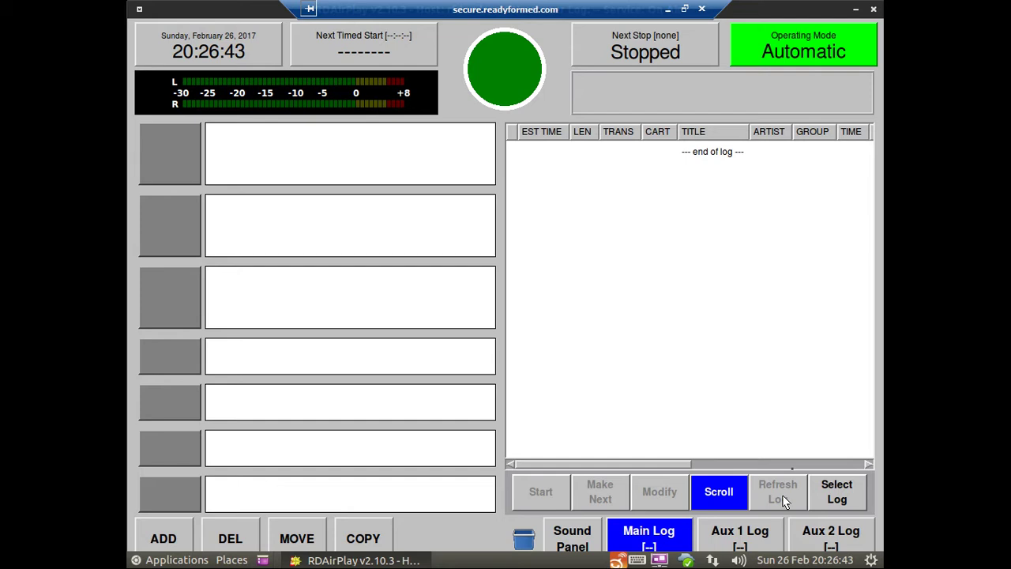
pyautogui.click(819, 483)
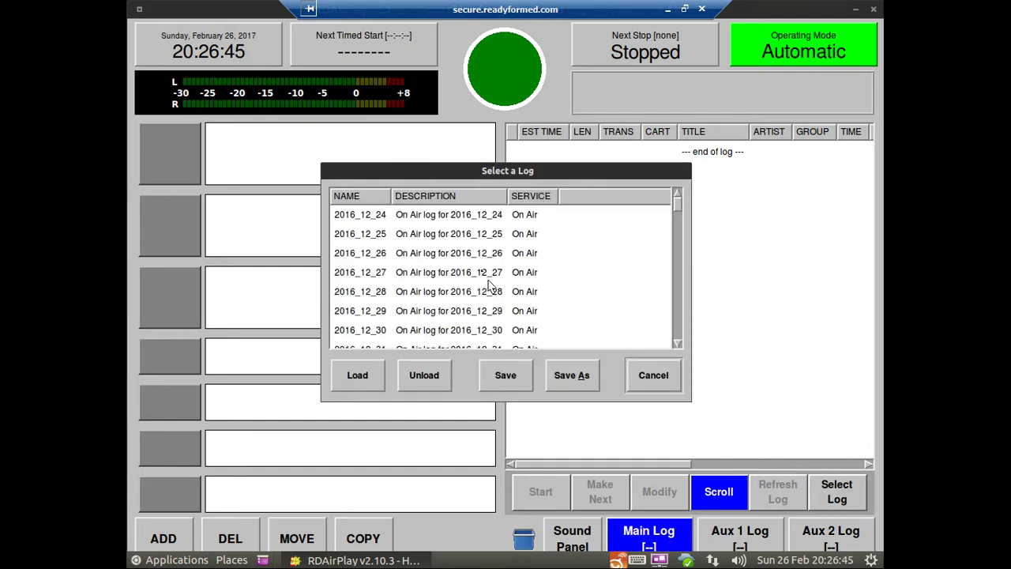
pyautogui.doubleClick(469, 244)
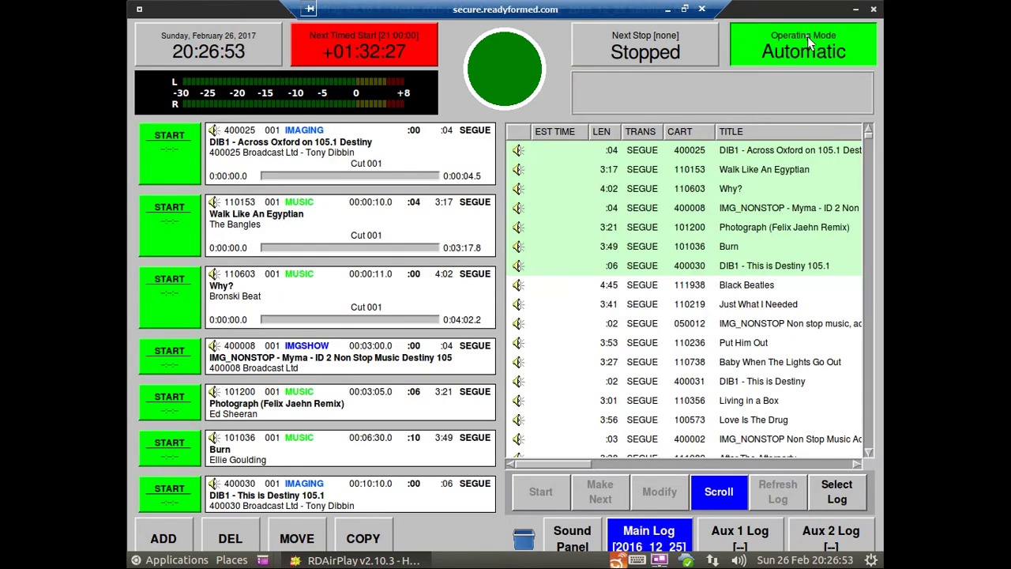
# - Switch Operating Mode to LiveAssist, then back to Automatic
pyautogui.click(807, 37)
pyautogui.click(807, 38)
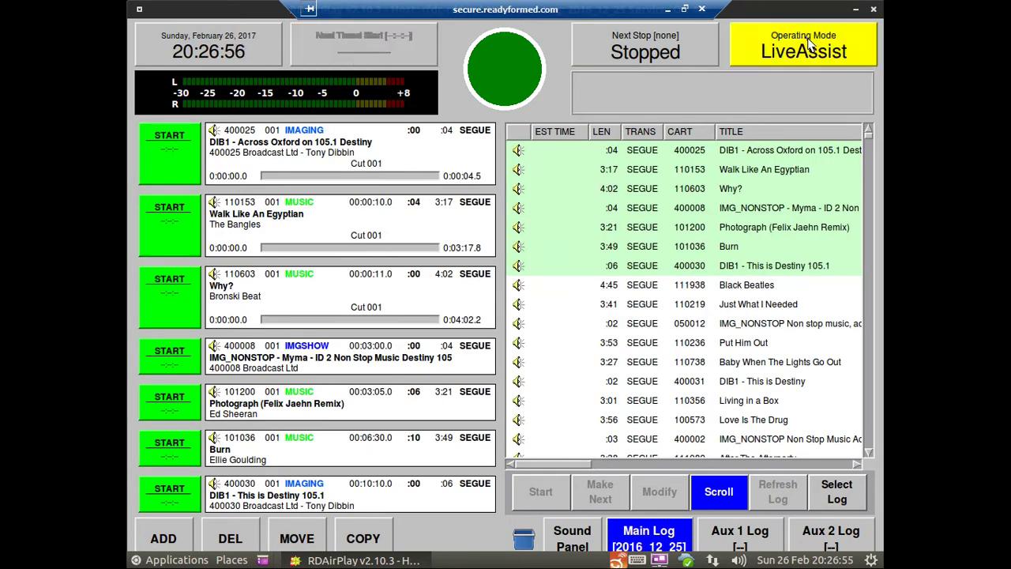
pyautogui.click(807, 43)
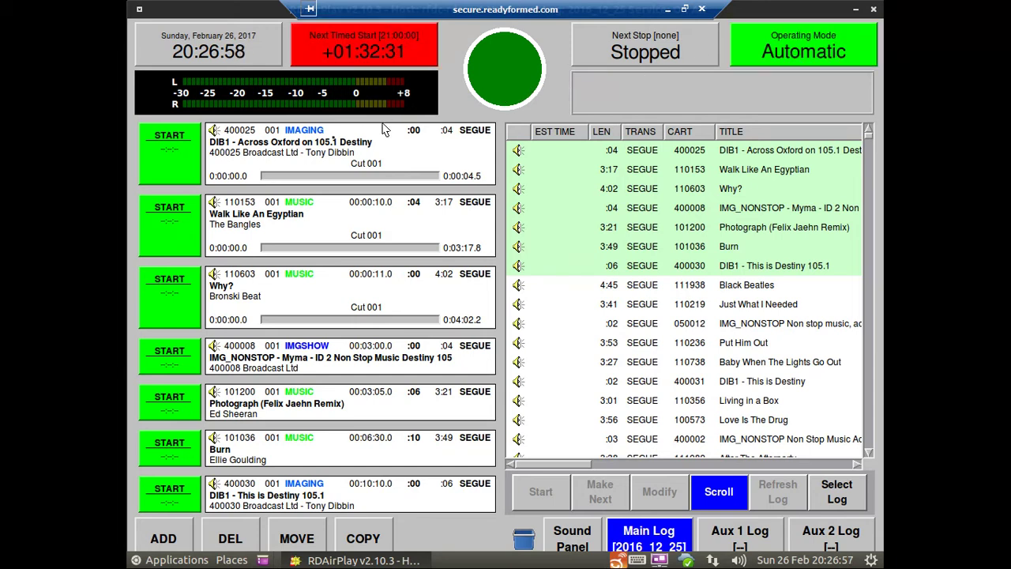
# - Play the log from the first cart, pause on Walk Like An Egyptian, and request exit
pyautogui.click(178, 154)
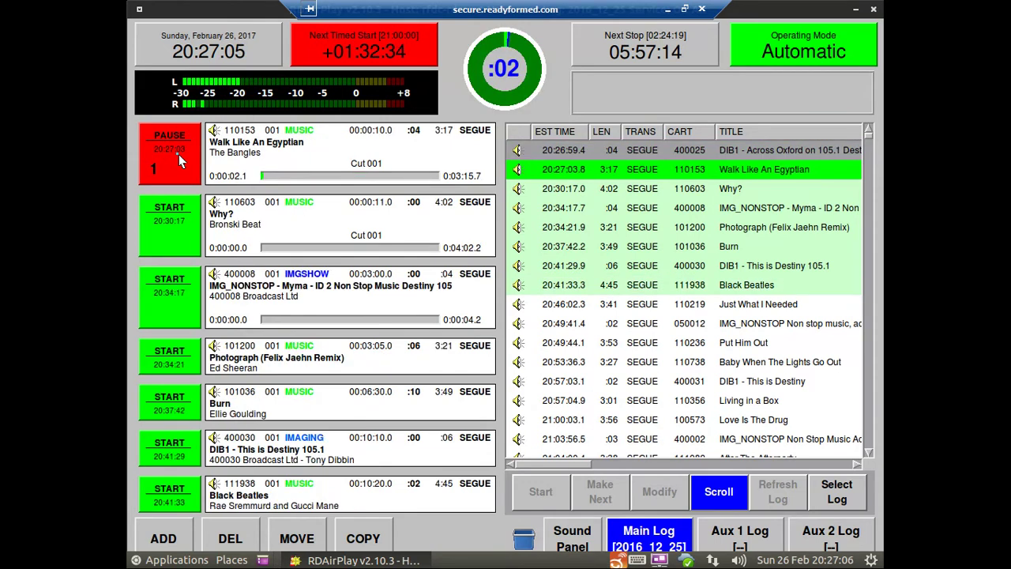
pyautogui.click(179, 154)
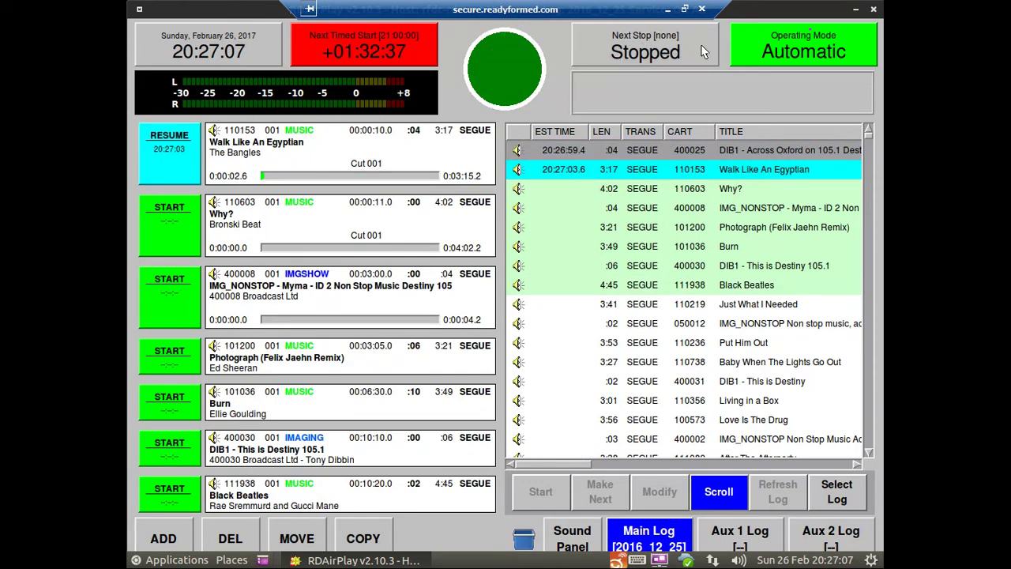
pyautogui.click(873, 8)
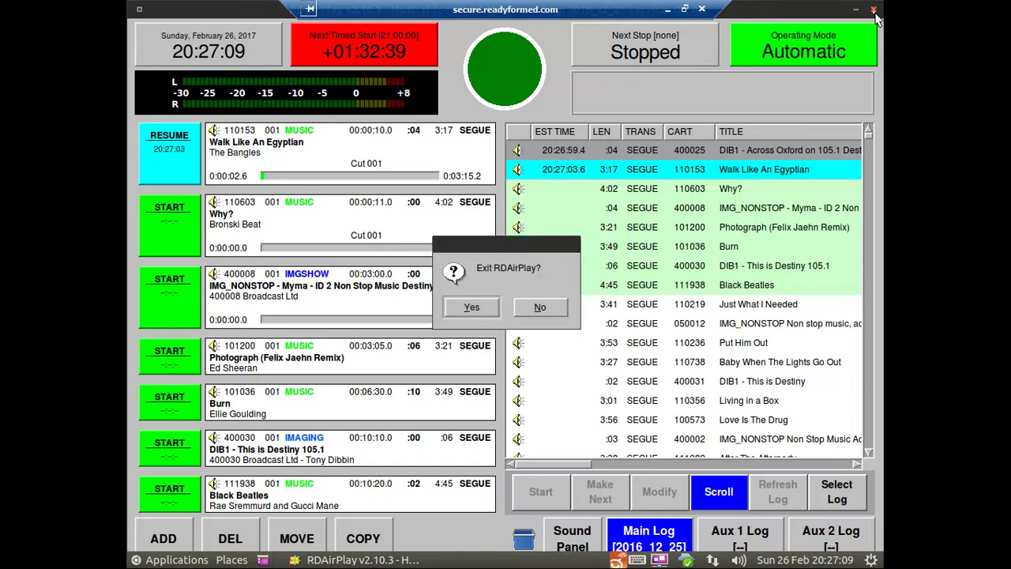
# - Quit RDAirPlay, launch RDLogManager, scroll through its log events list, then open the clocks list
pyautogui.click(486, 308)
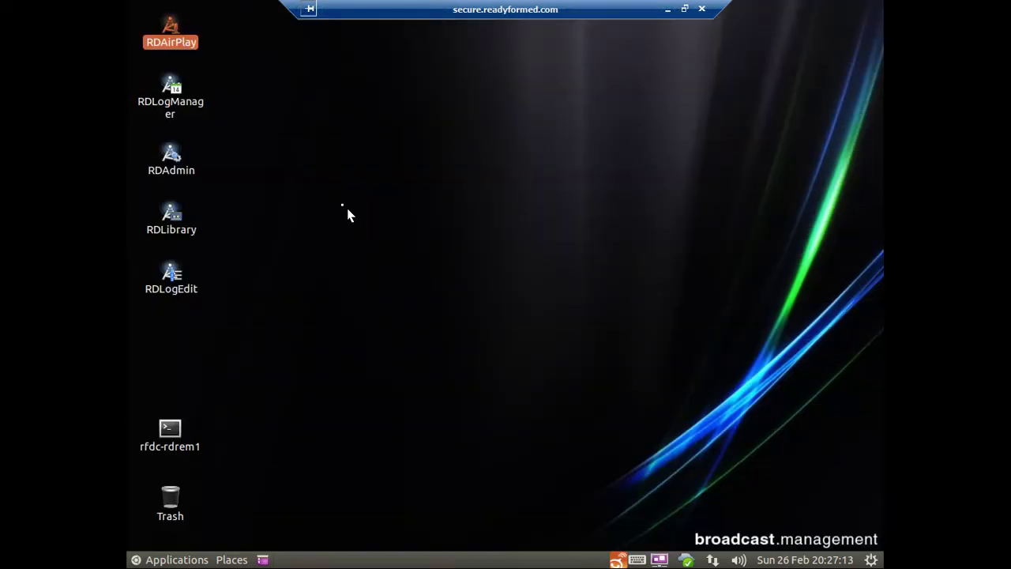
pyautogui.click(167, 105)
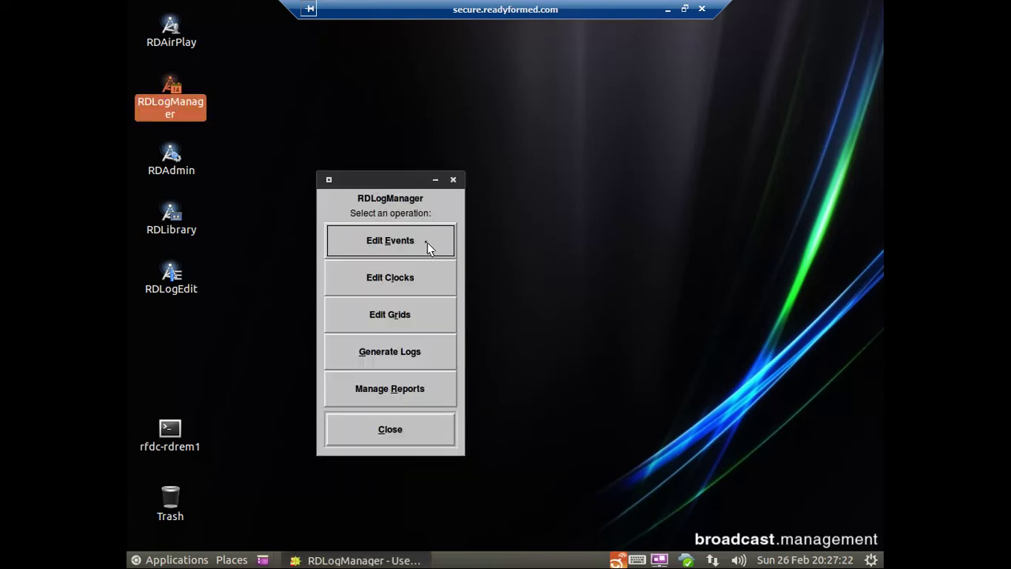
pyautogui.click(427, 247)
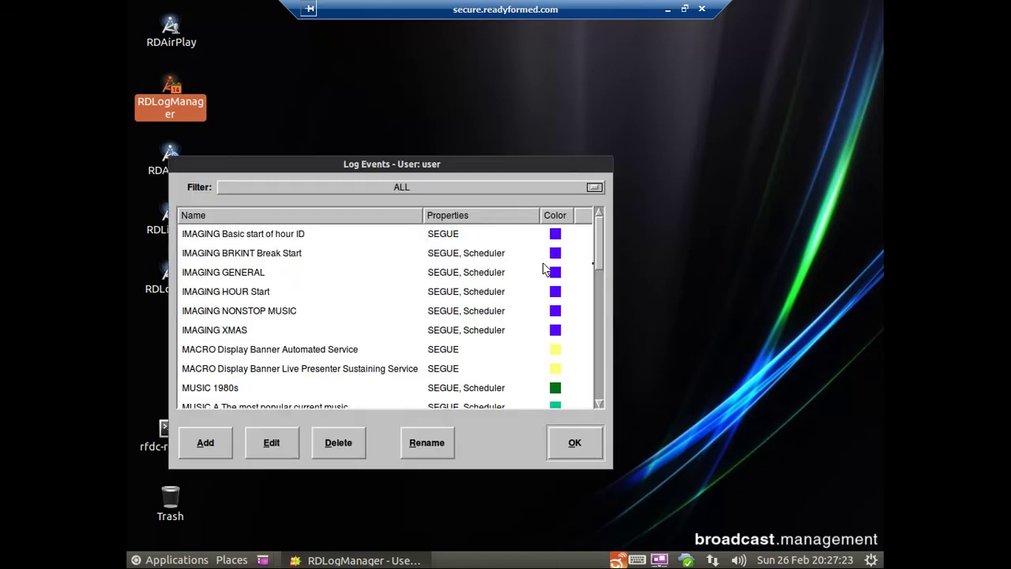
pyautogui.moveTo(601, 260); pyautogui.dragTo(591, 429)
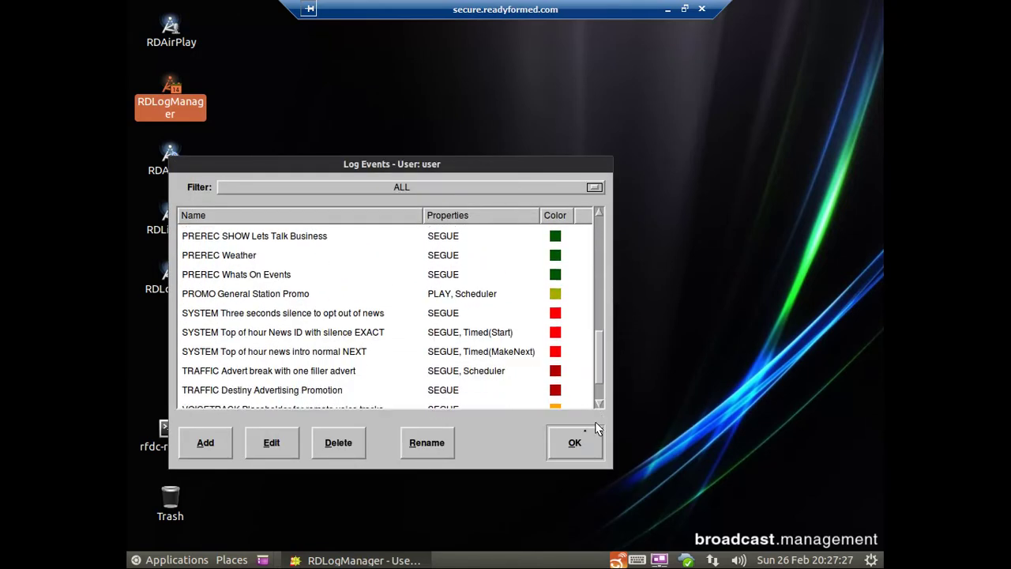
pyautogui.click(575, 440)
pyautogui.click(401, 280)
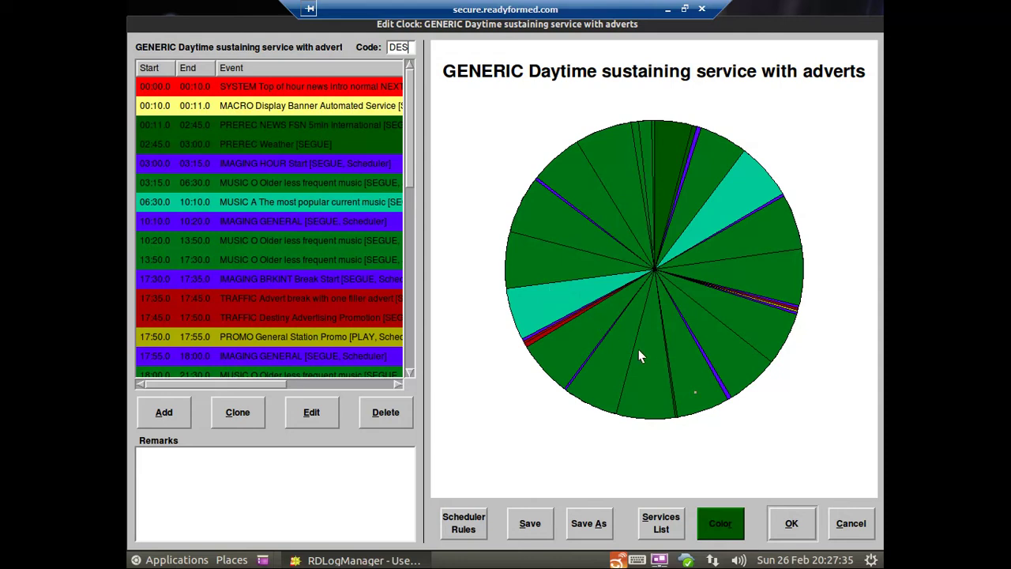
pyautogui.click(853, 524)
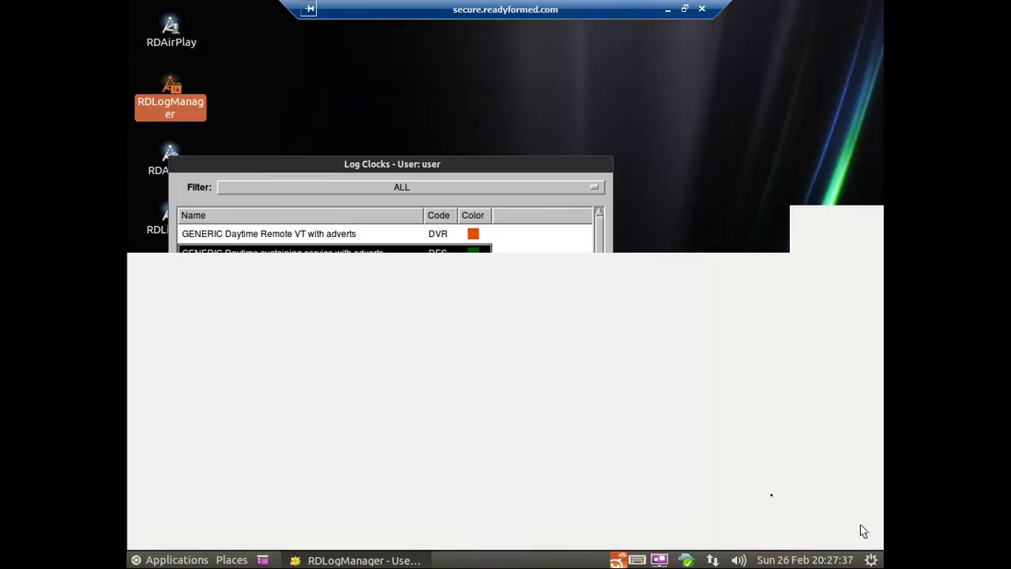
pyautogui.click(574, 452)
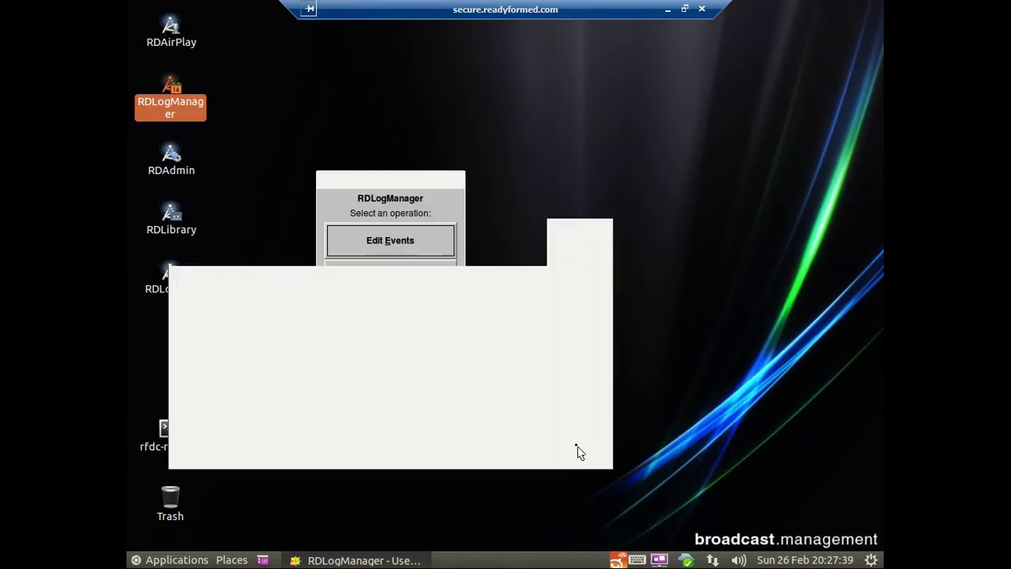
# - Open the On Air grid from the grids list, close it and the list, then exit RDLogManager
pyautogui.click(410, 329)
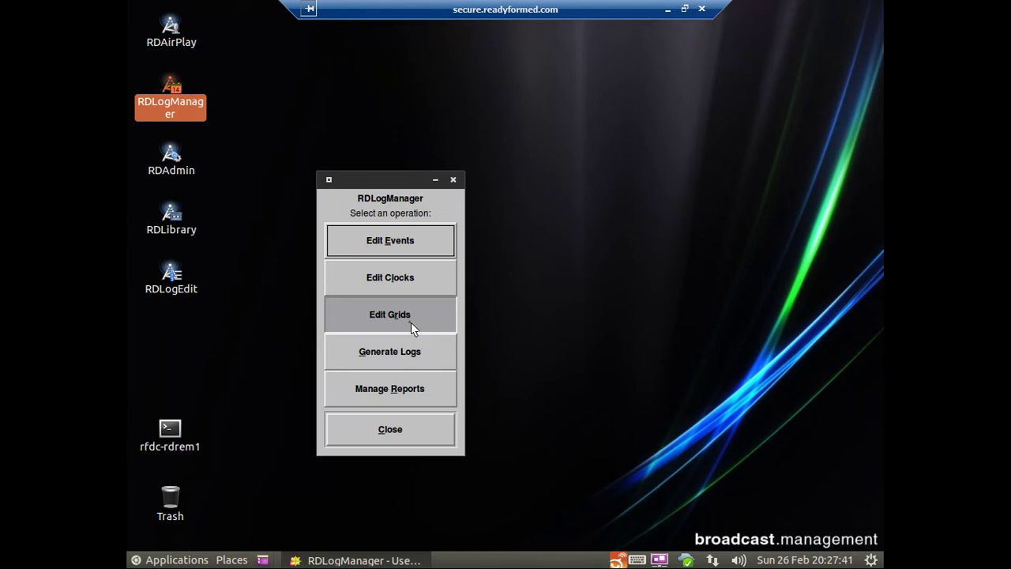
pyautogui.doubleClick(352, 251)
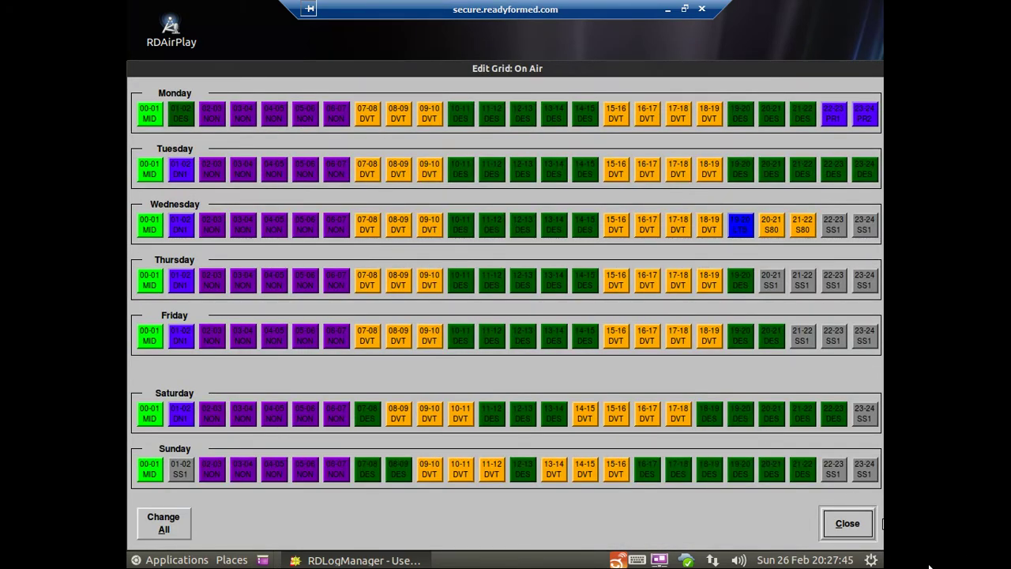
pyautogui.click(848, 523)
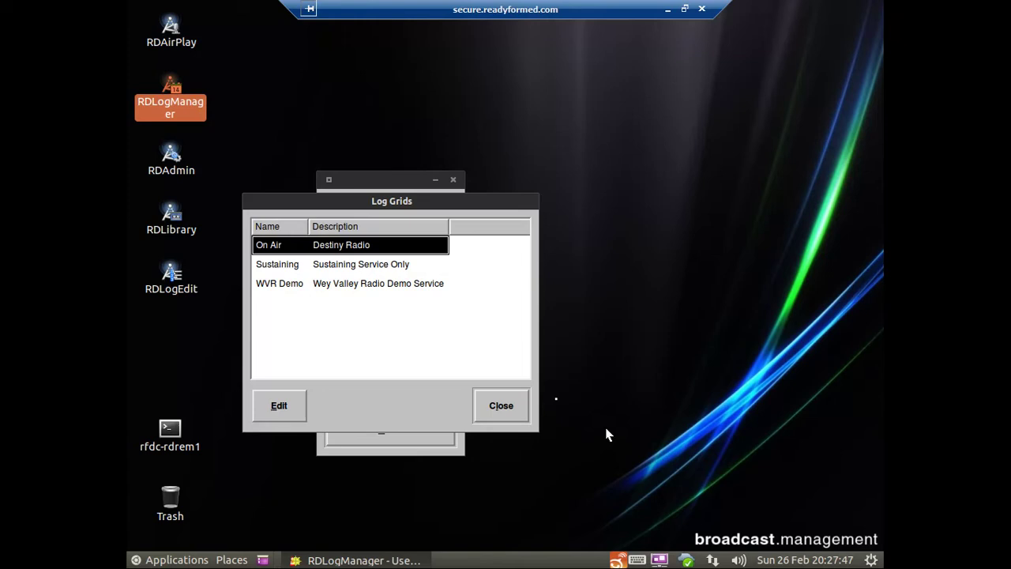
pyautogui.click(526, 401)
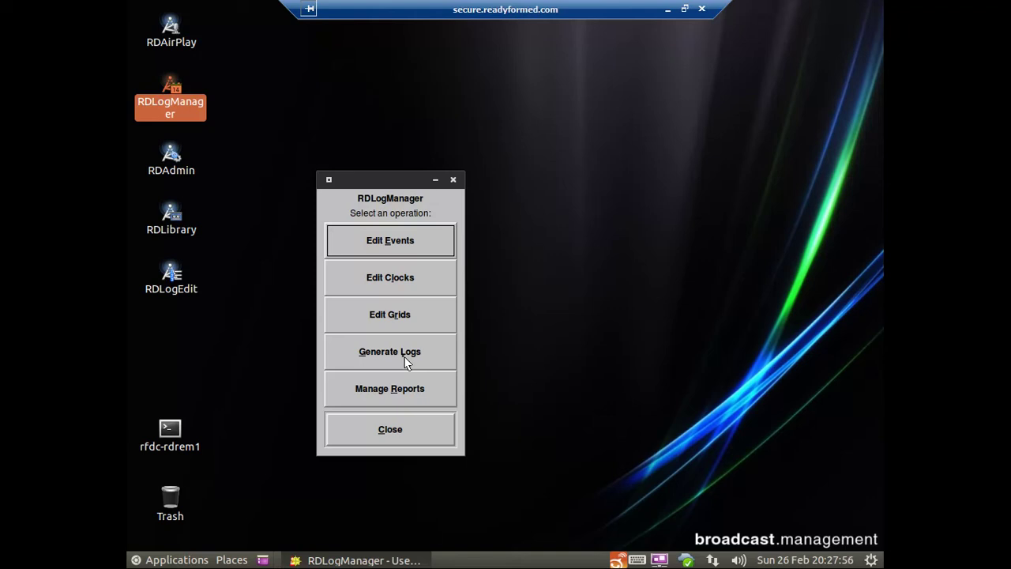
pyautogui.click(390, 429)
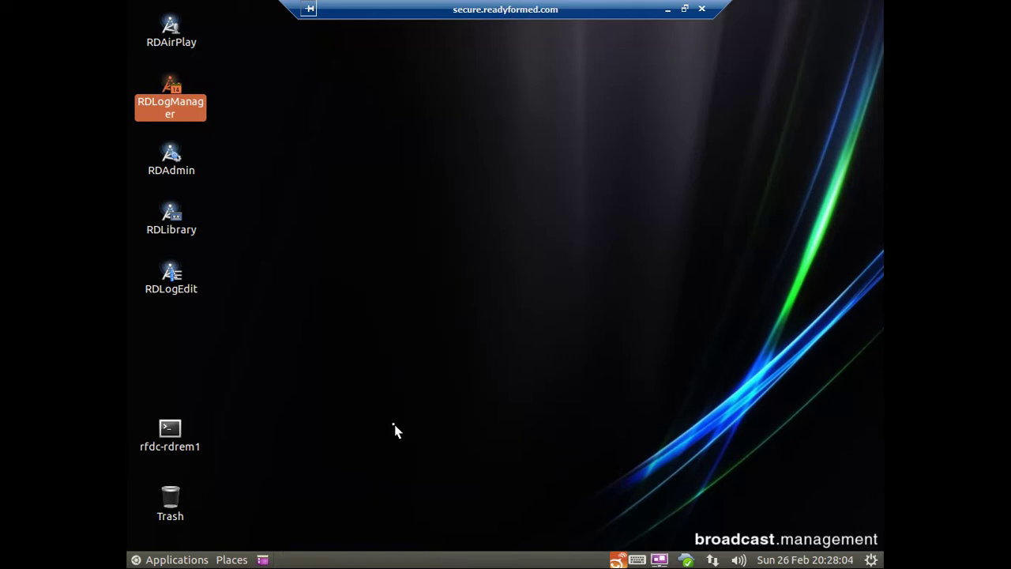
pyautogui.doubleClick(175, 164)
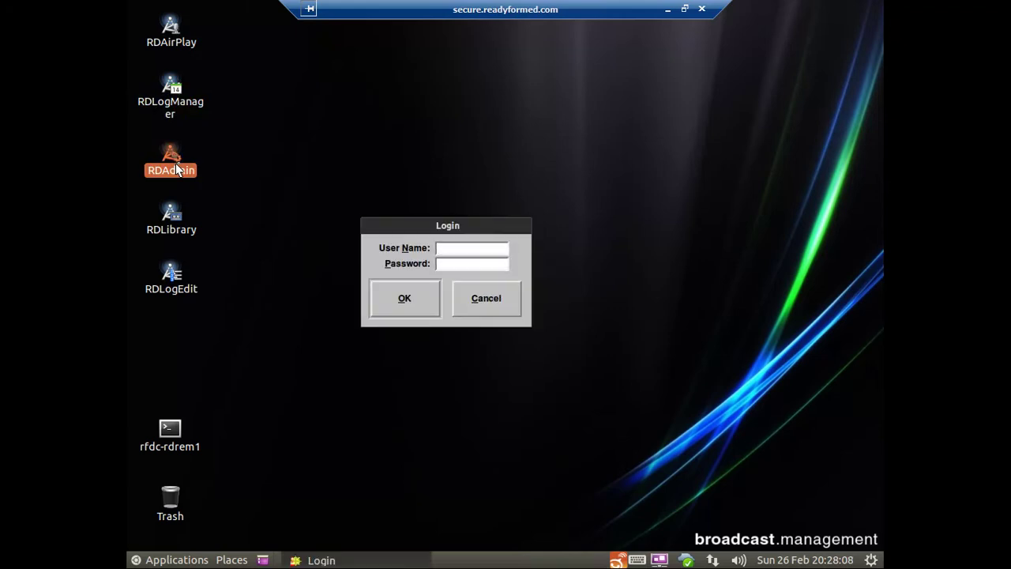
pyautogui.press('Return')
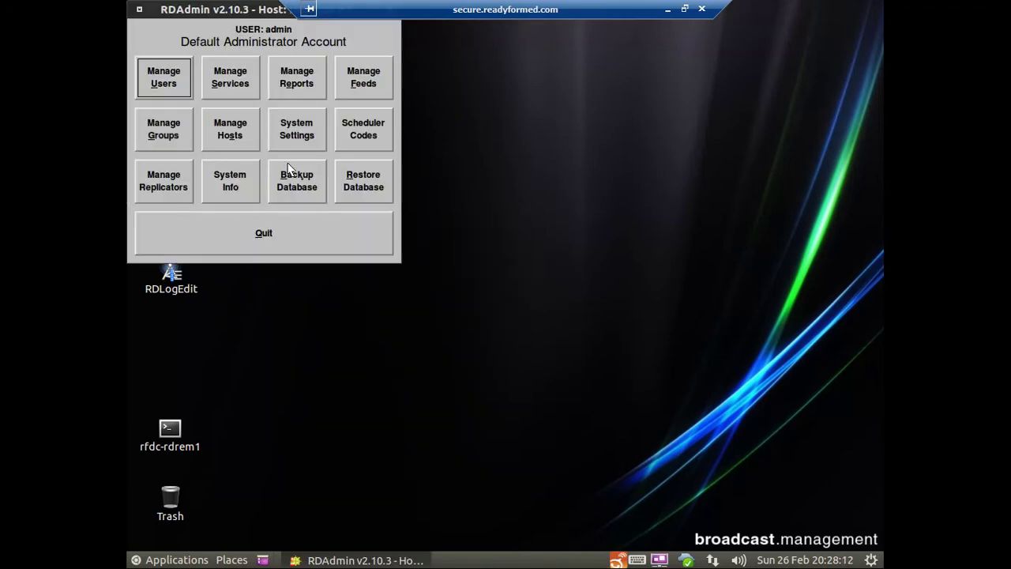
pyautogui.click(173, 136)
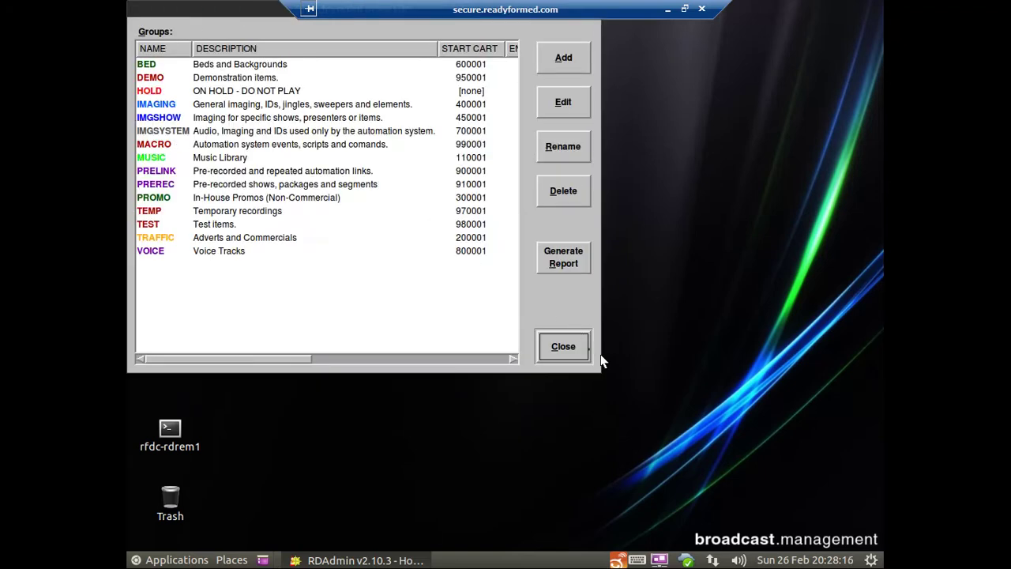
pyautogui.click(563, 347)
pyautogui.click(360, 133)
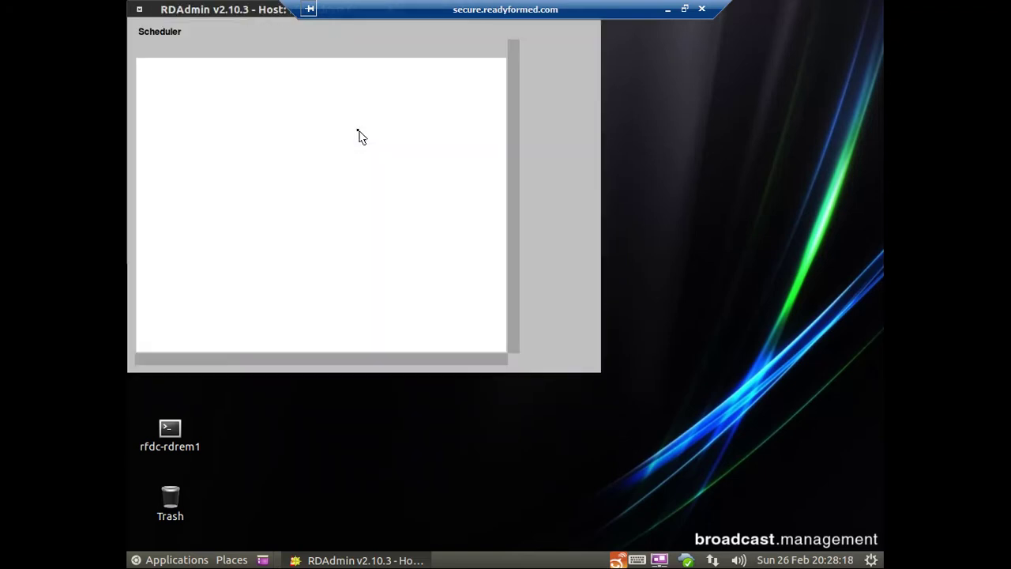
pyautogui.click(563, 349)
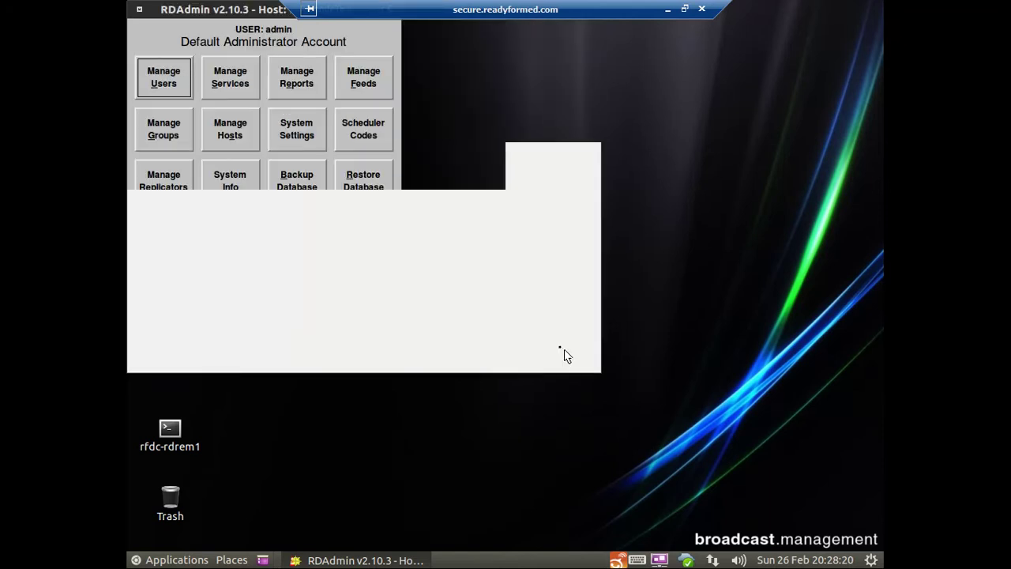
# - Quit RDAdmin, launch RDLibrary, and filter its cart list to the PREREC group
pyautogui.click(311, 232)
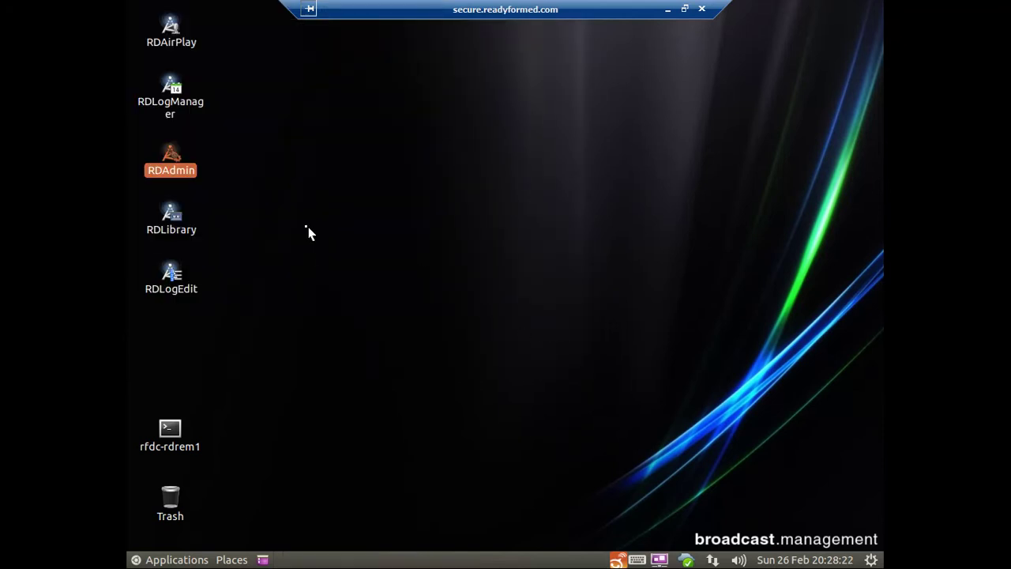
pyautogui.click(171, 230)
pyautogui.doubleClick(171, 234)
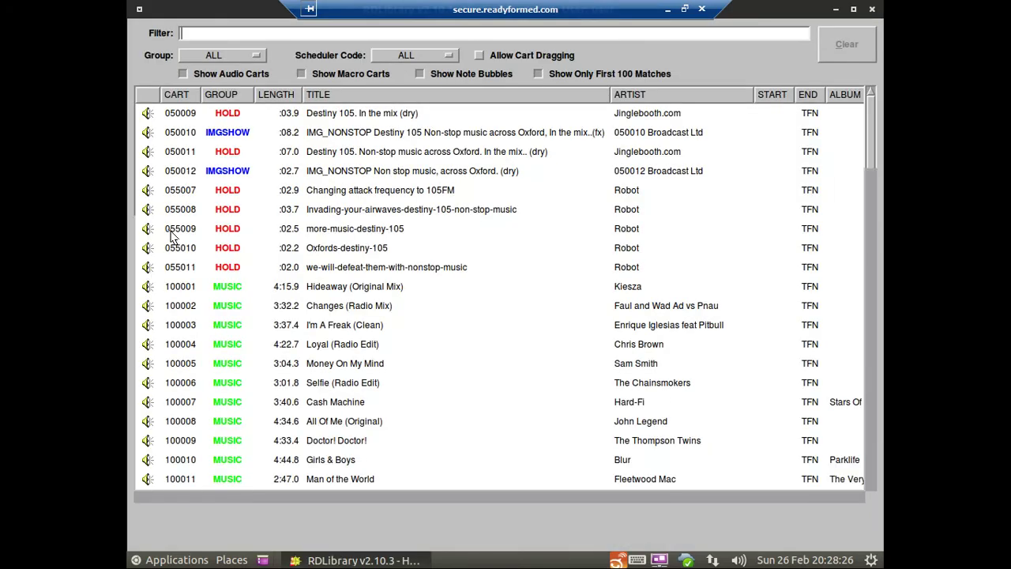
pyautogui.click(215, 57)
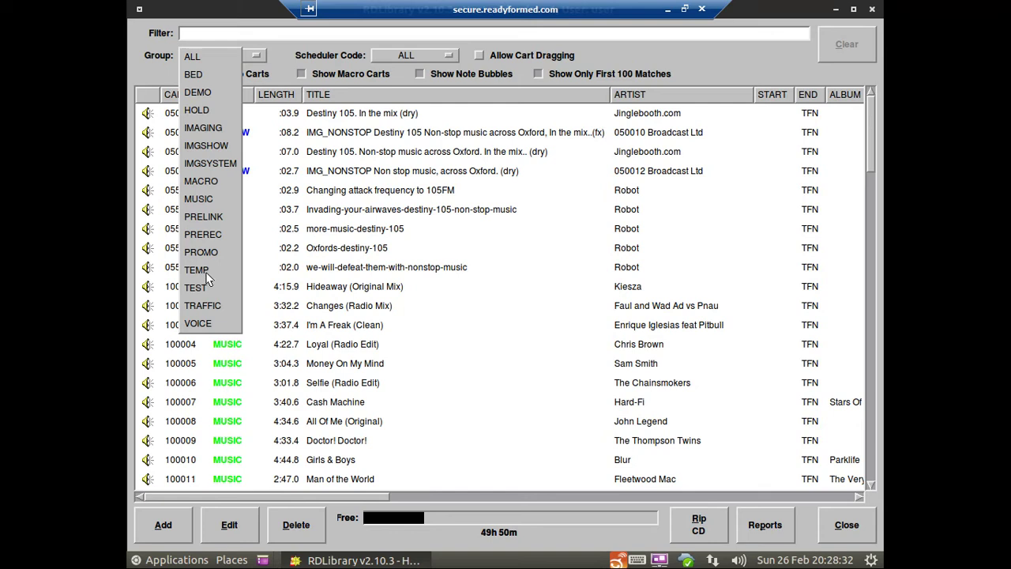
pyautogui.click(211, 234)
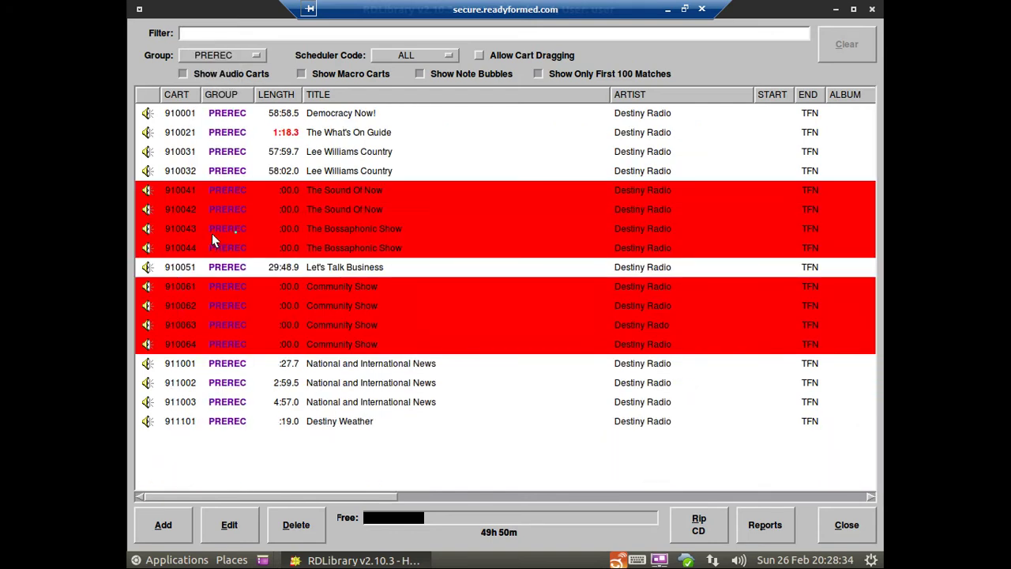
pyautogui.doubleClick(302, 368)
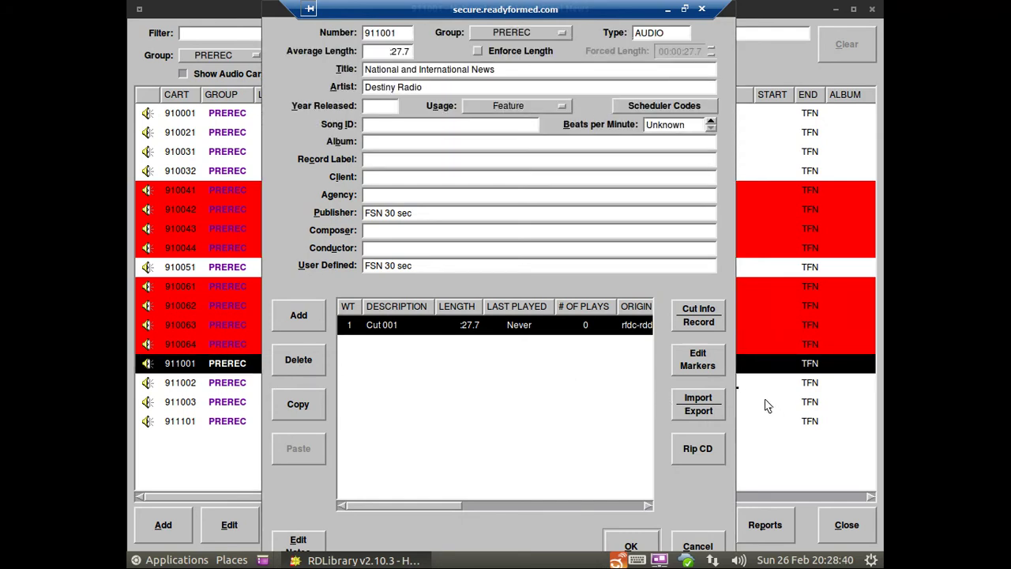
pyautogui.click(705, 372)
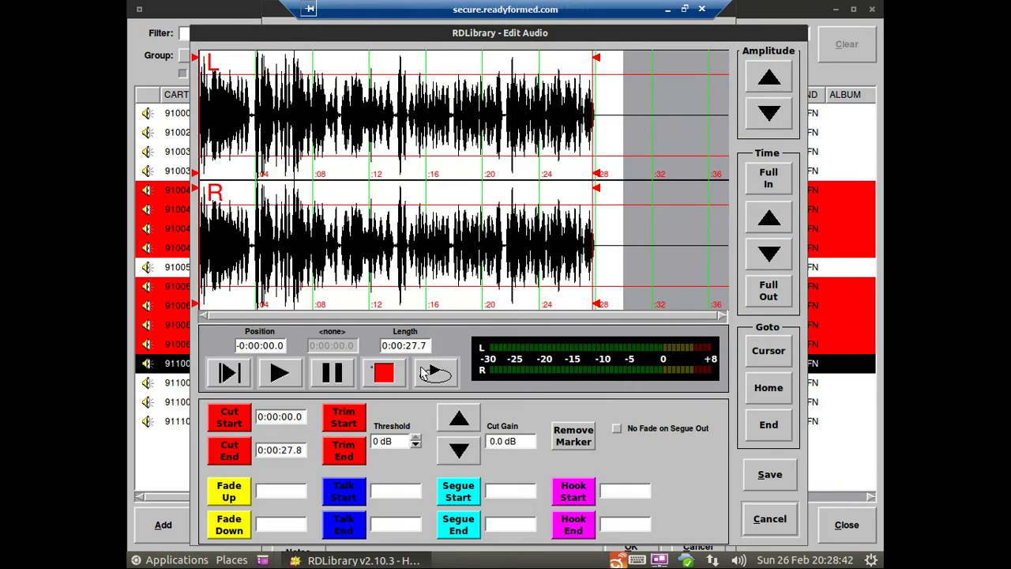
pyautogui.click(278, 373)
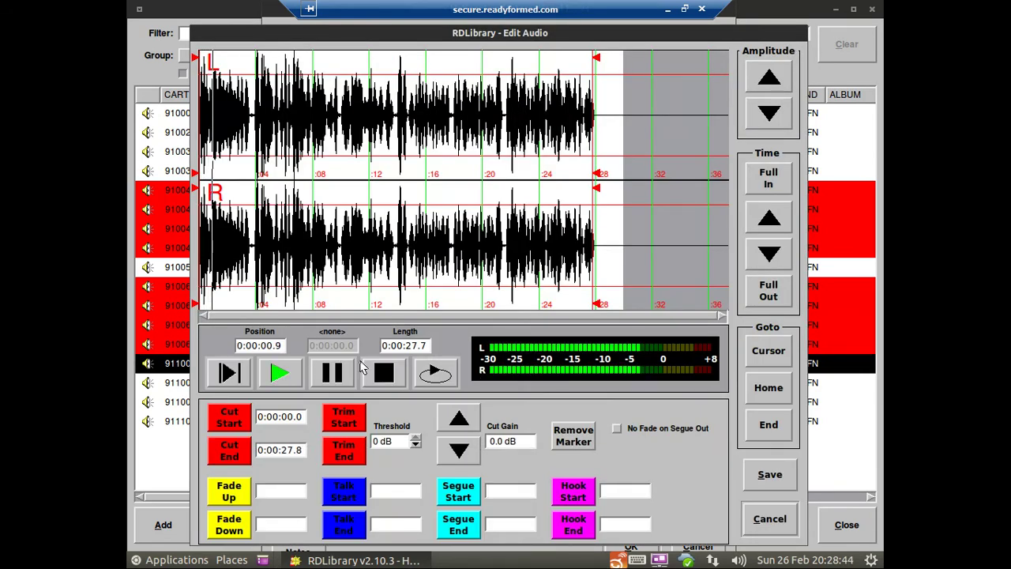
pyautogui.click(383, 372)
pyautogui.click(750, 514)
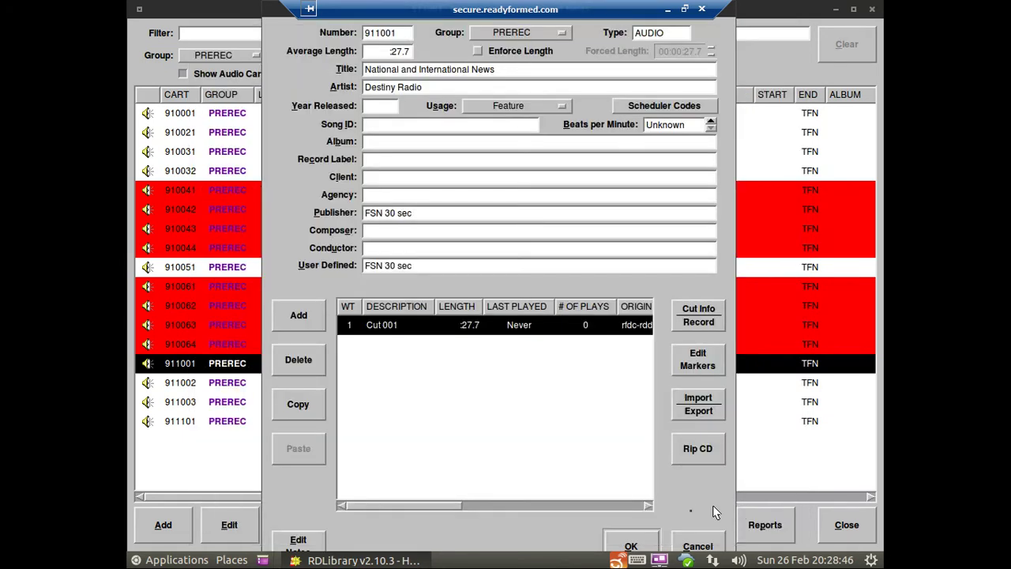
pyautogui.click(697, 541)
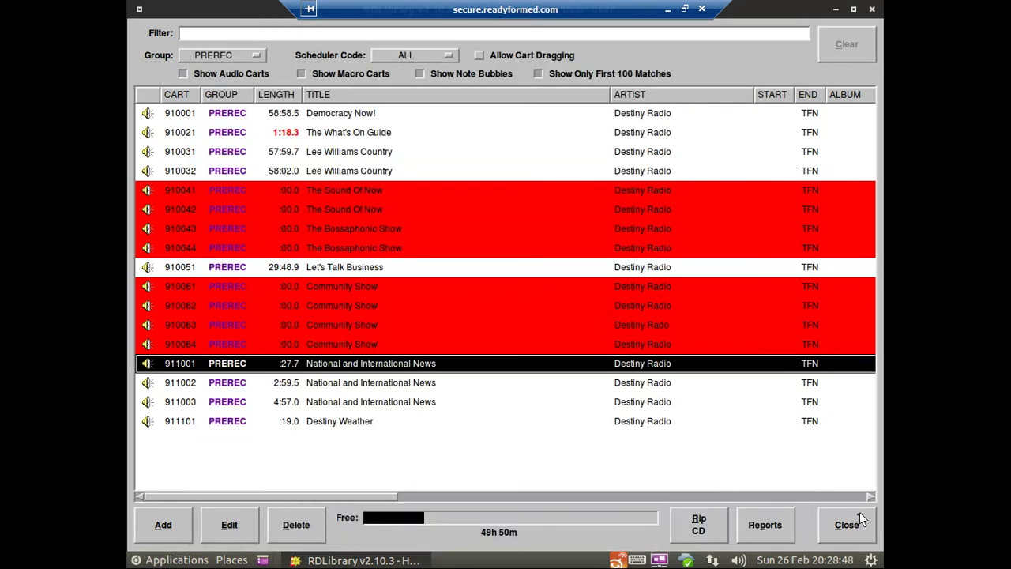
# - Filter RDLibrary to MUSIC and view the markers of cart 100016 Rat Trap
pyautogui.click(214, 56)
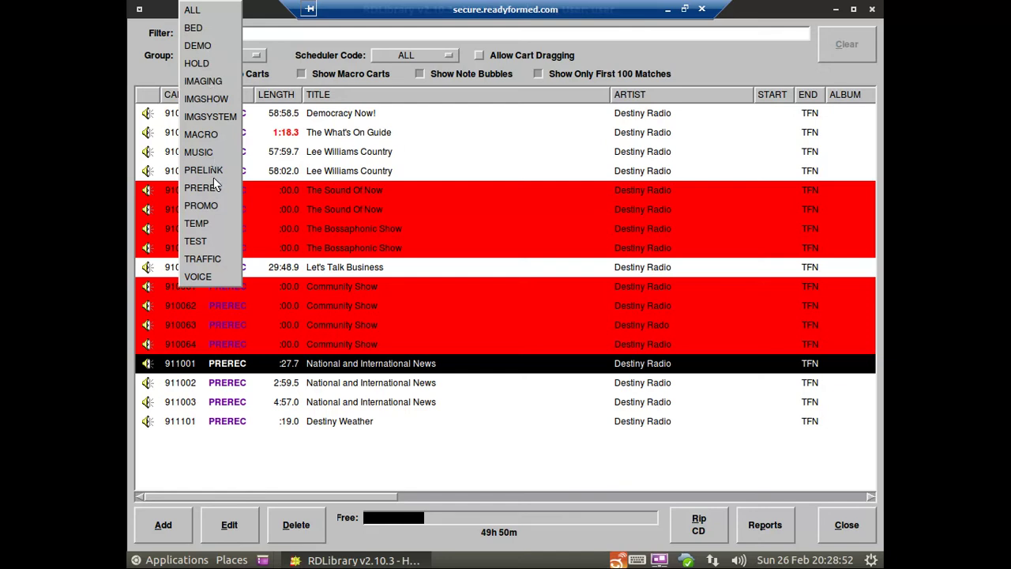
pyautogui.click(214, 155)
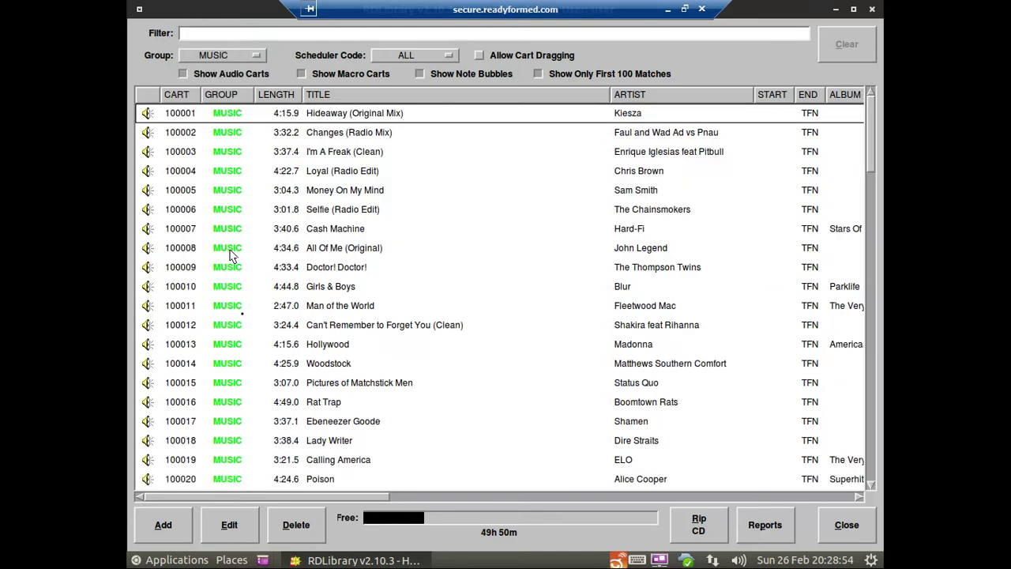
pyautogui.doubleClick(261, 401)
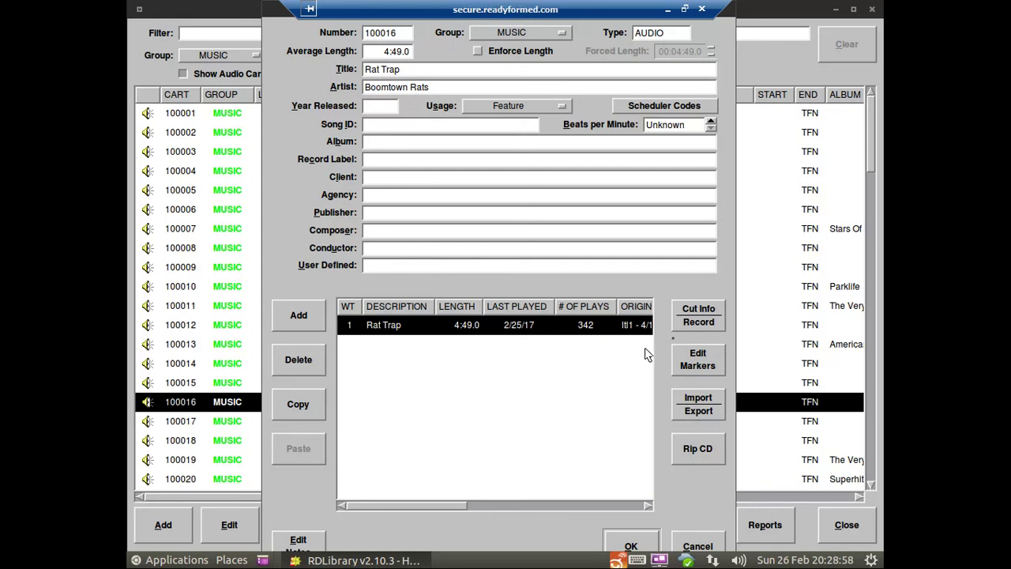
pyautogui.click(693, 359)
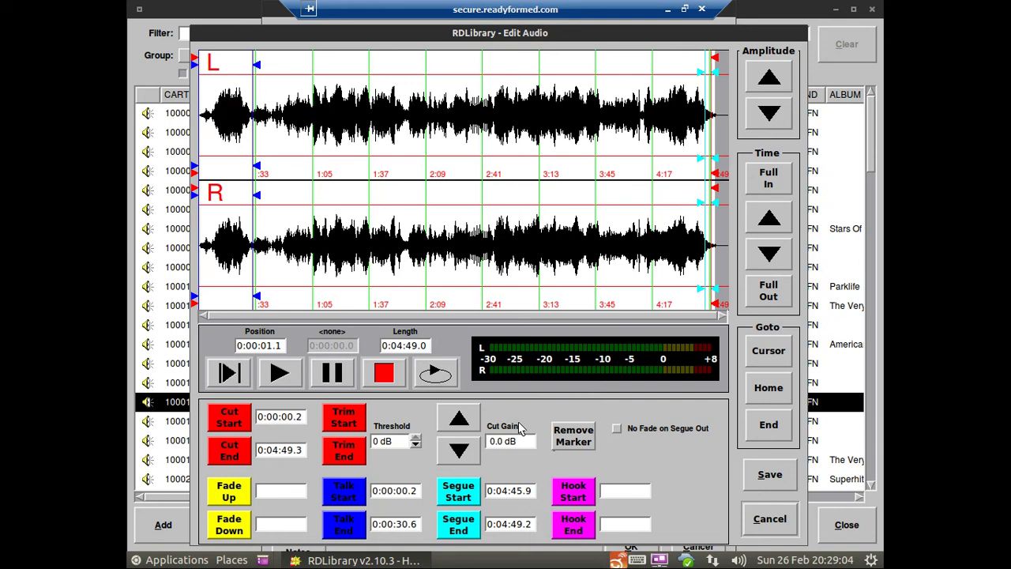
# - Cancel the marker editor and cart dialog without changes, then close RDLibrary
pyautogui.click(771, 519)
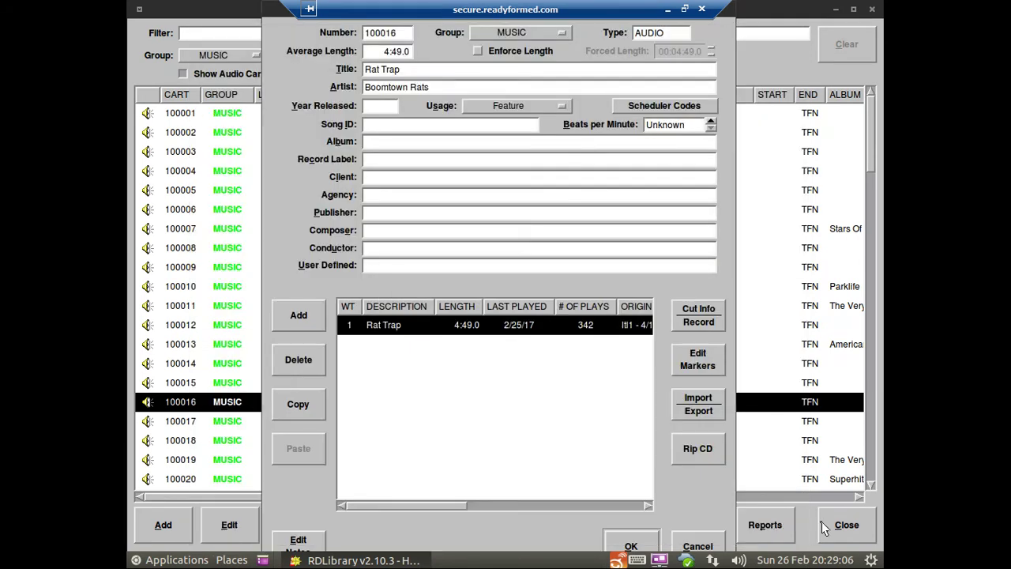
pyautogui.click(697, 545)
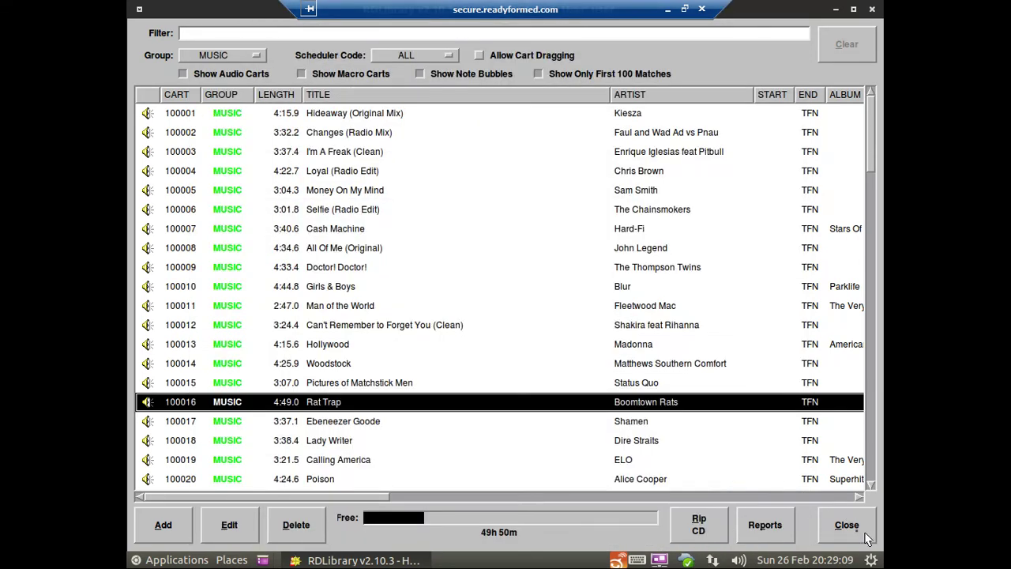
pyautogui.click(860, 535)
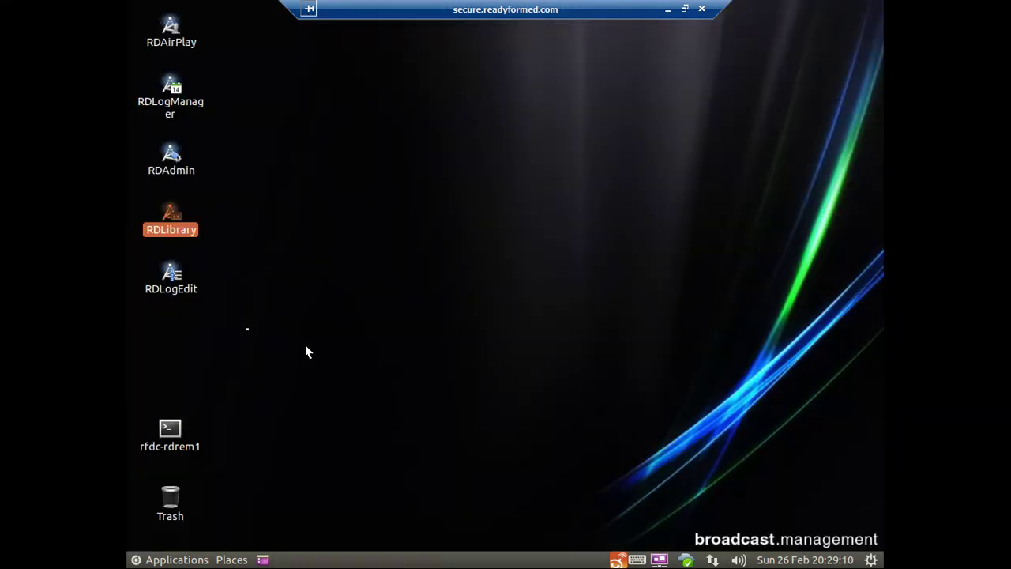
# - Launch RDLogEdit, reposition its window, and open then cancel the 2016_12_24 log
pyautogui.click(175, 291)
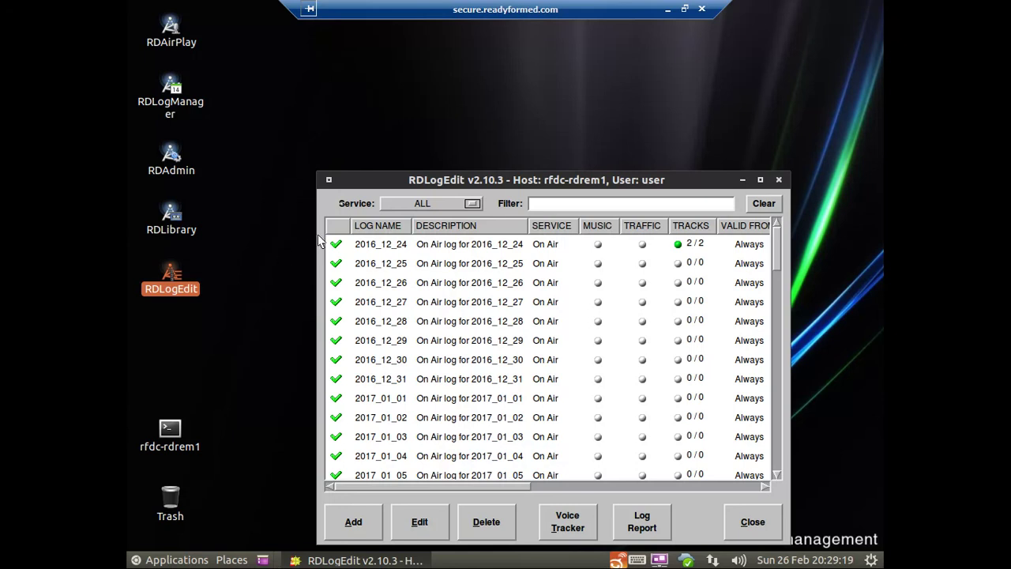
pyautogui.moveTo(363, 185); pyautogui.dragTo(346, 144)
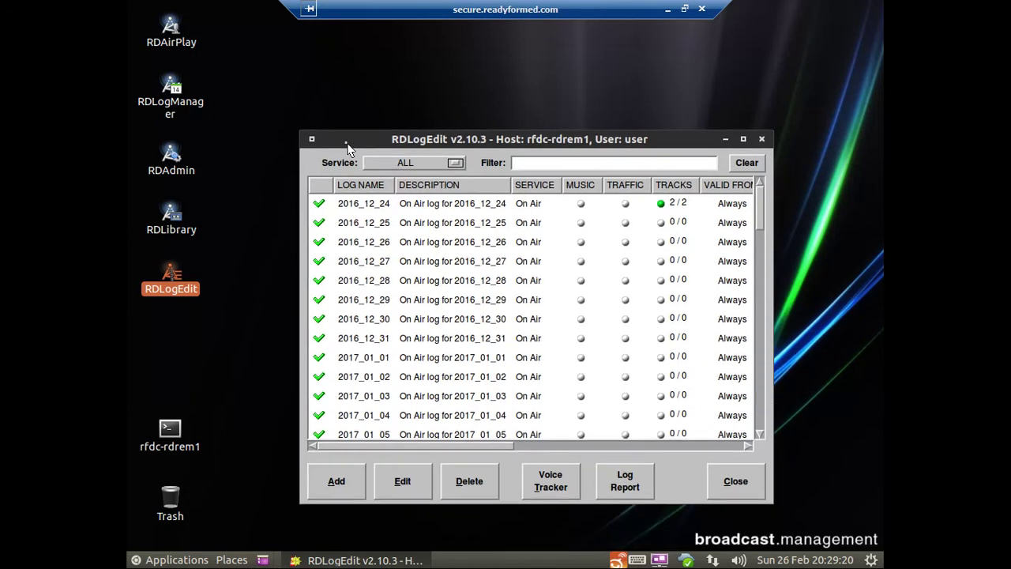
pyautogui.click(414, 206)
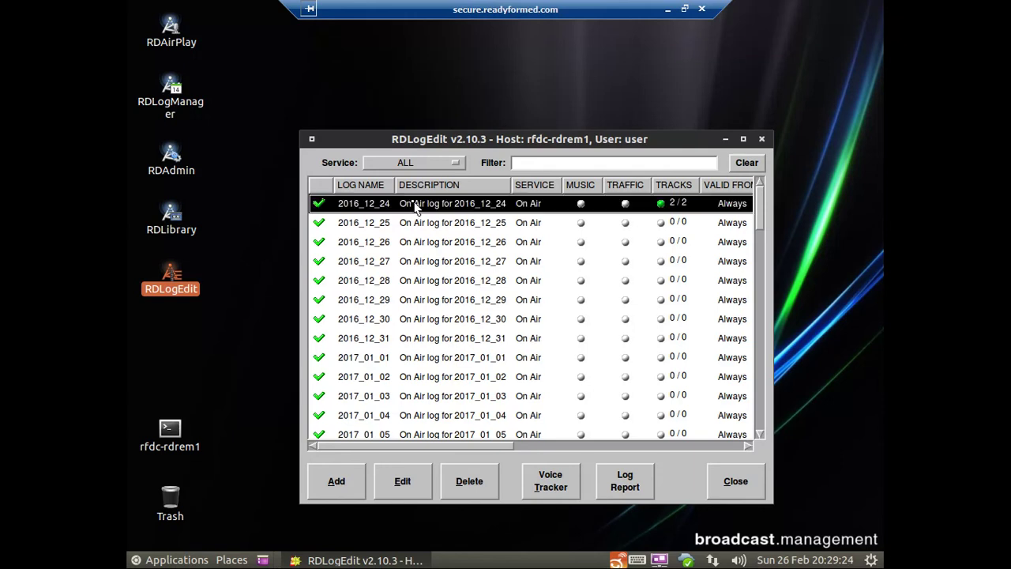
pyautogui.click(399, 473)
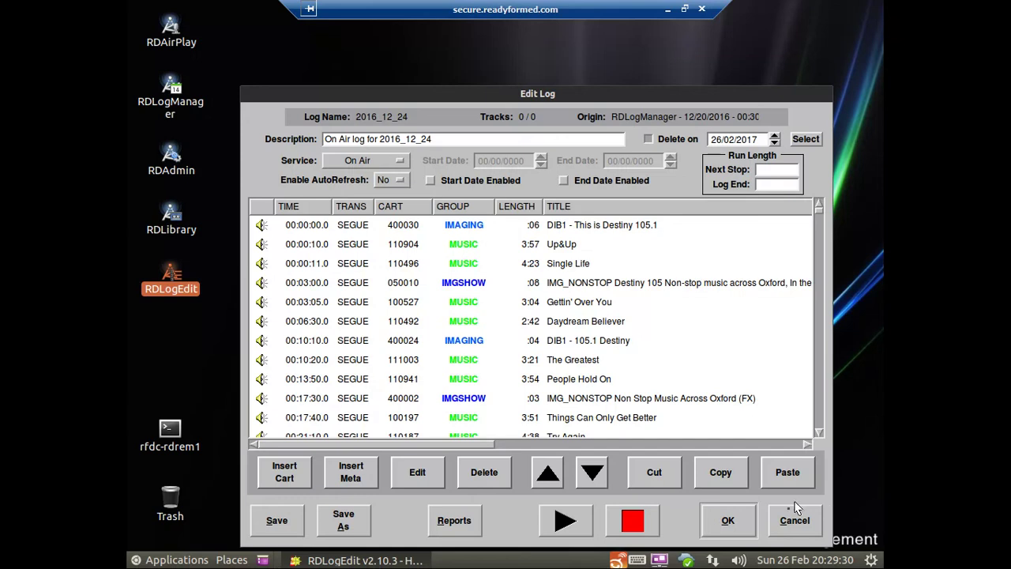
pyautogui.click(794, 513)
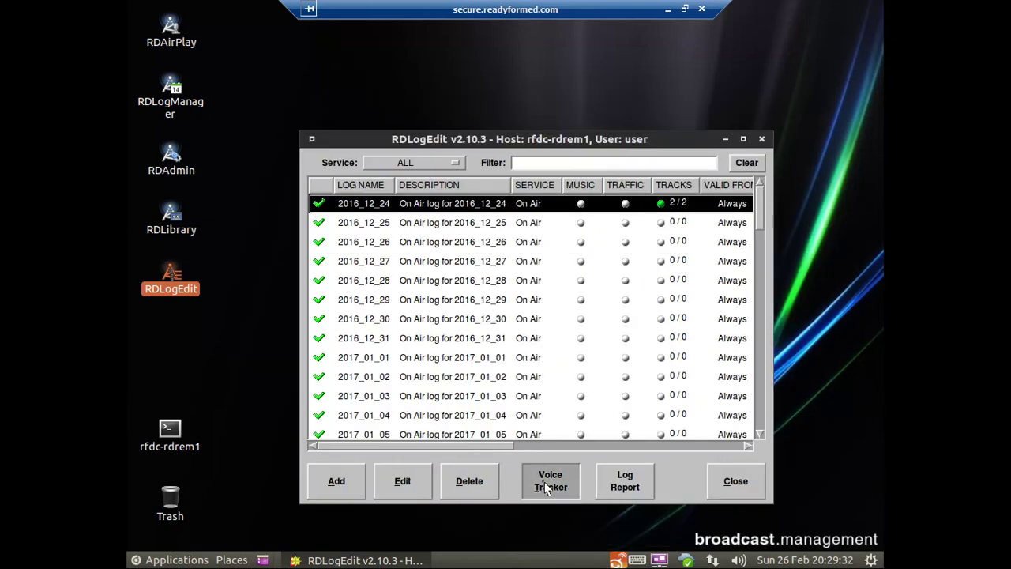
pyautogui.click(546, 486)
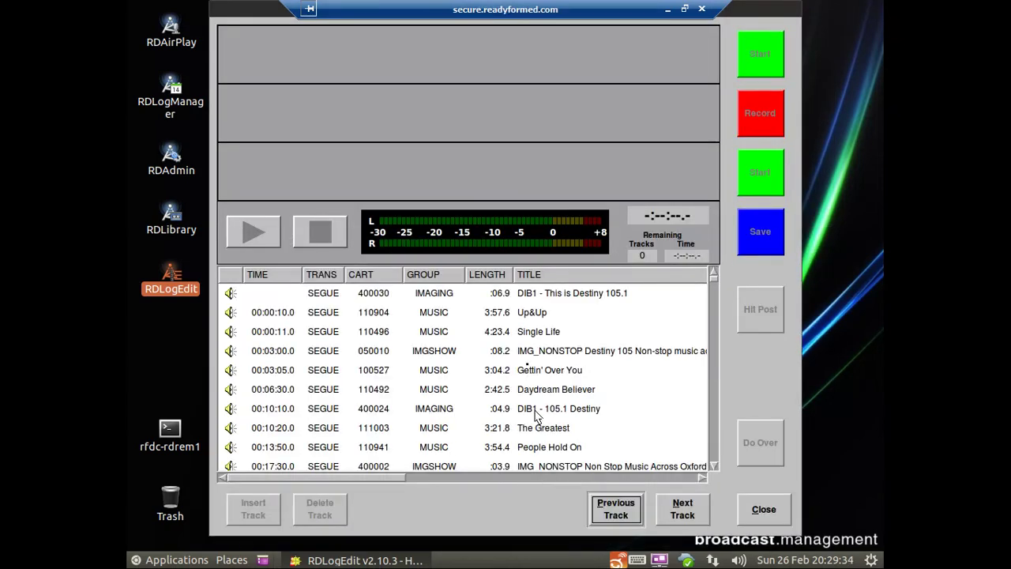
pyautogui.click(460, 332)
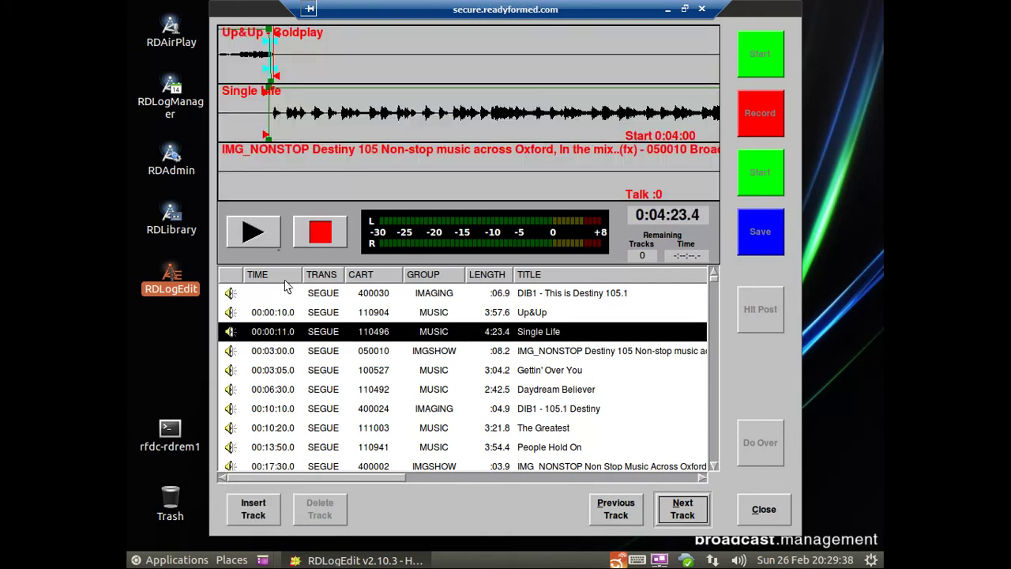
pyautogui.click(273, 243)
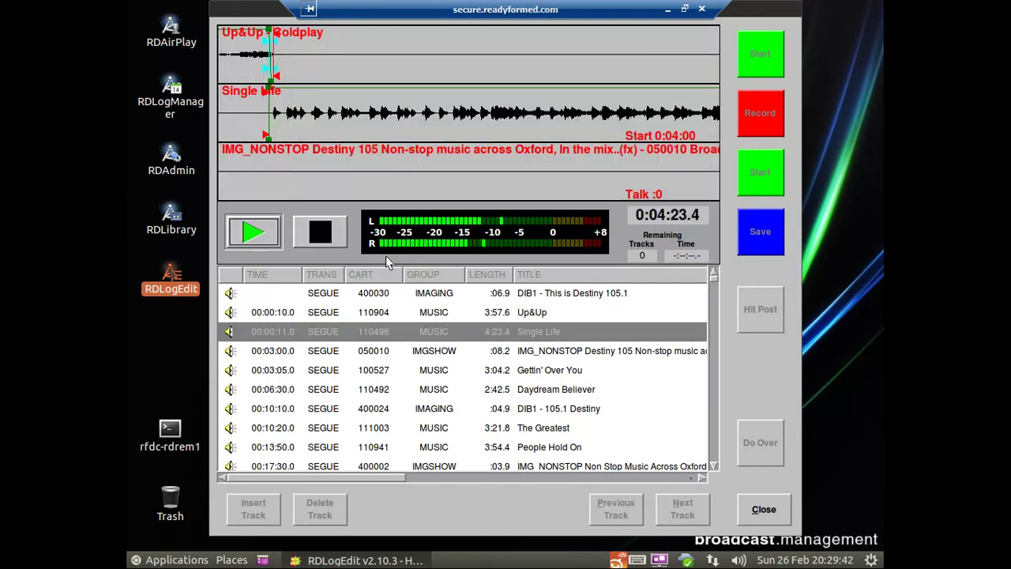
pyautogui.click(763, 508)
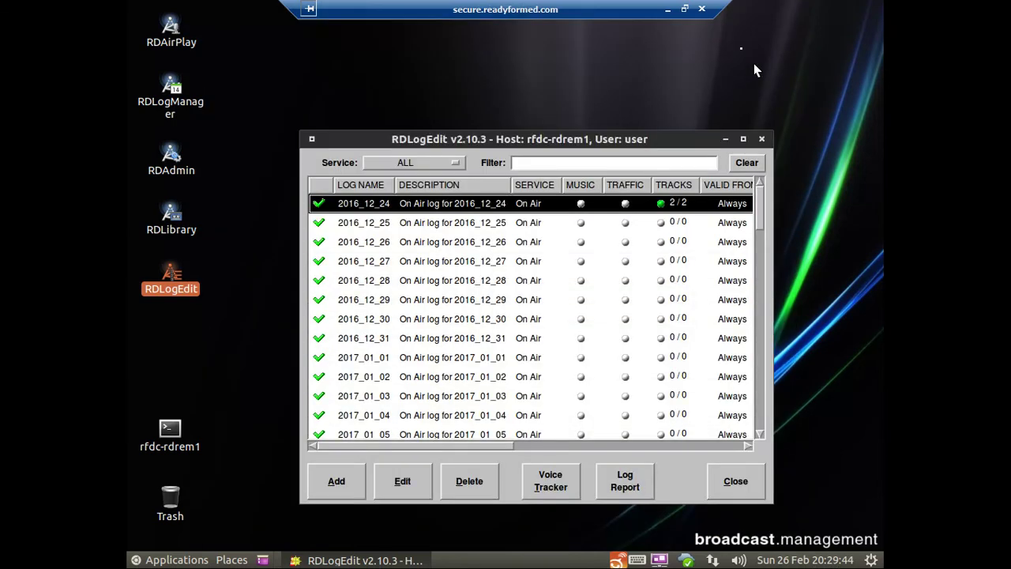